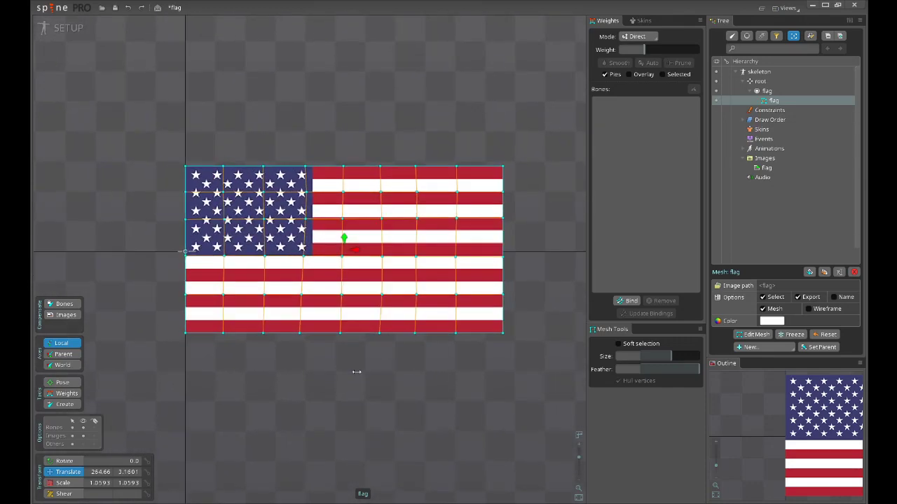
- Draw a bone about 507 long from the root along the flag's top edge, and a child bone about 511 long along its bottom edge
{"action": "scroll", "coordinate": [362, 356], "scroll_direction": "down", "scroll_amount": 2}
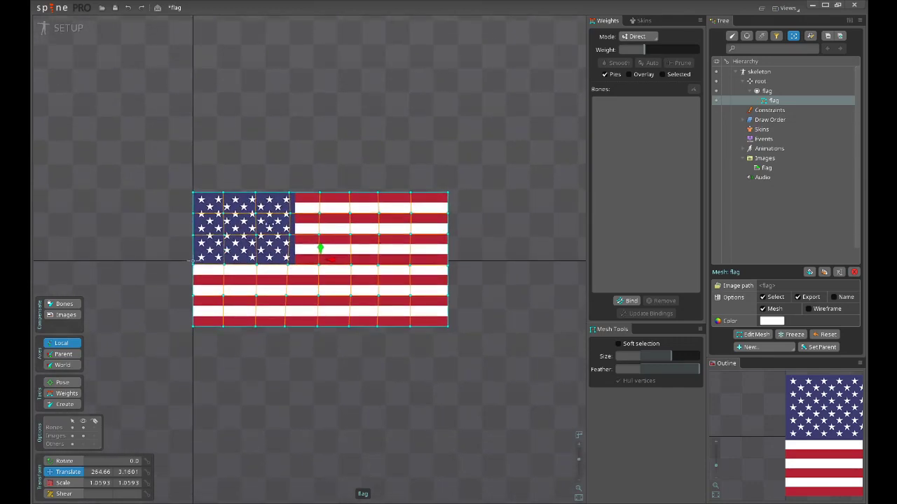
{"action": "key", "text": "space"}
{"action": "left_click_drag", "start_coordinate": [309, 316], "coordinate": [305, 323]}
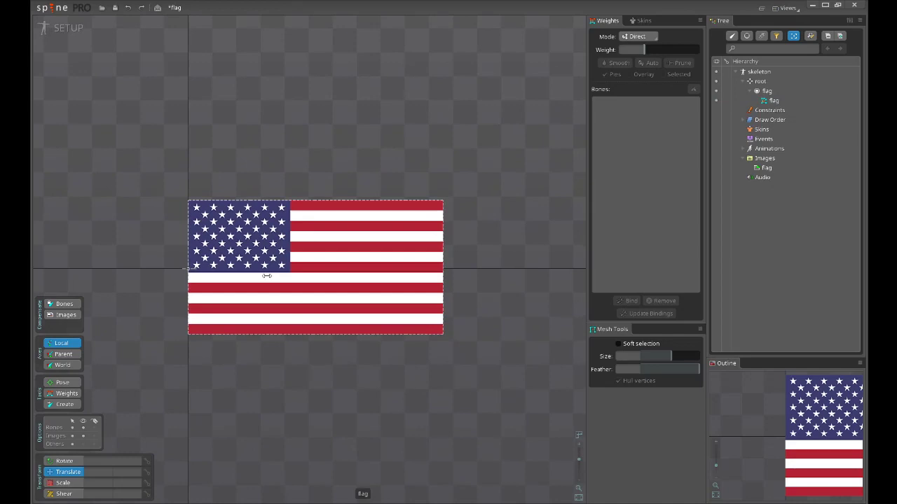
{"action": "scroll", "coordinate": [308, 276], "scroll_direction": "up", "scroll_amount": 3}
{"action": "left_click_drag", "start_coordinate": [332, 276], "coordinate": [302, 292]}
{"action": "scroll", "coordinate": [304, 293], "scroll_direction": "down", "scroll_amount": 3}
{"action": "left_click_drag", "start_coordinate": [245, 264], "coordinate": [315, 267]}
{"action": "key", "text": "n"}
{"action": "scroll", "coordinate": [242, 214], "scroll_direction": "up", "scroll_amount": 2}
{"action": "left_click", "coordinate": [217, 262]}
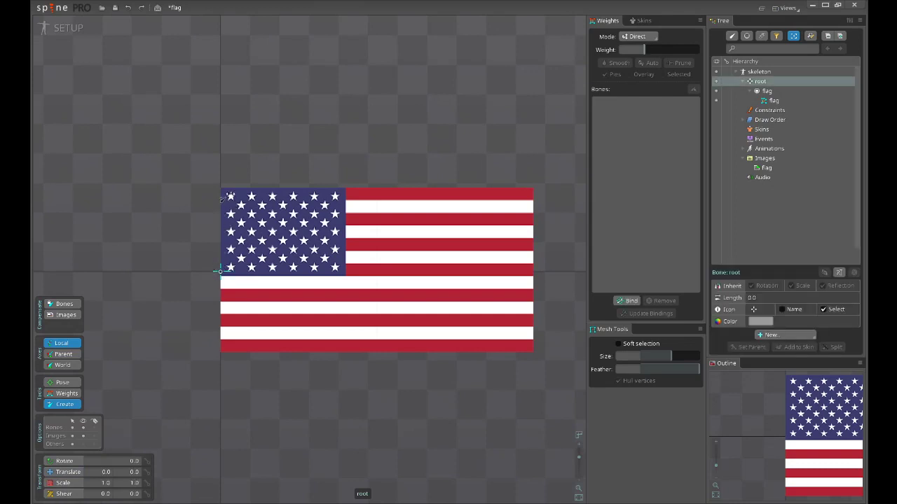
{"action": "left_click_drag", "start_coordinate": [230, 194], "coordinate": [530, 192]}
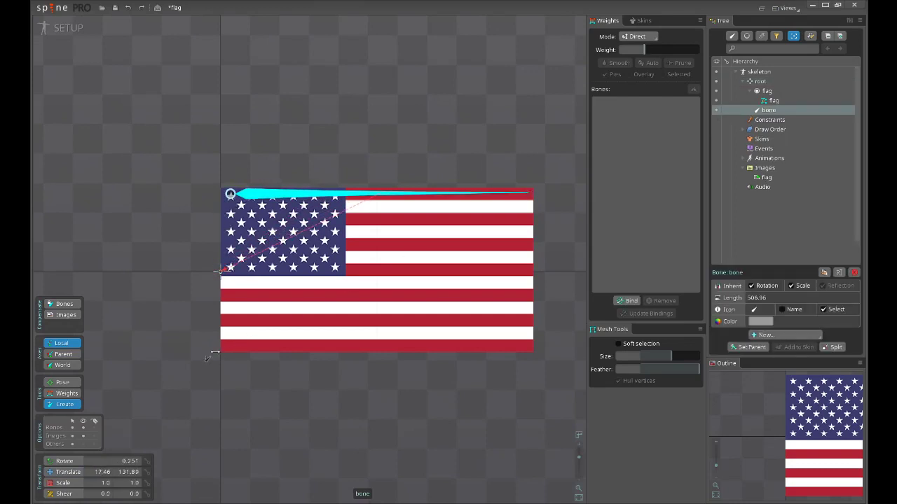
{"action": "left_click_drag", "start_coordinate": [224, 345], "coordinate": [523, 348]}
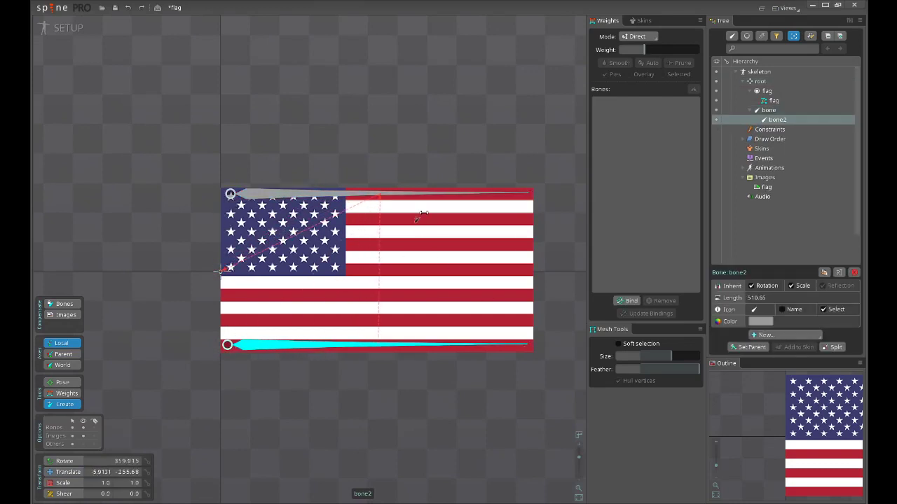
- Split the bottom-edge bone into six bones and try rotating the resulting chain
{"action": "left_click", "coordinate": [833, 347]}
{"action": "left_click", "coordinate": [275, 341]}
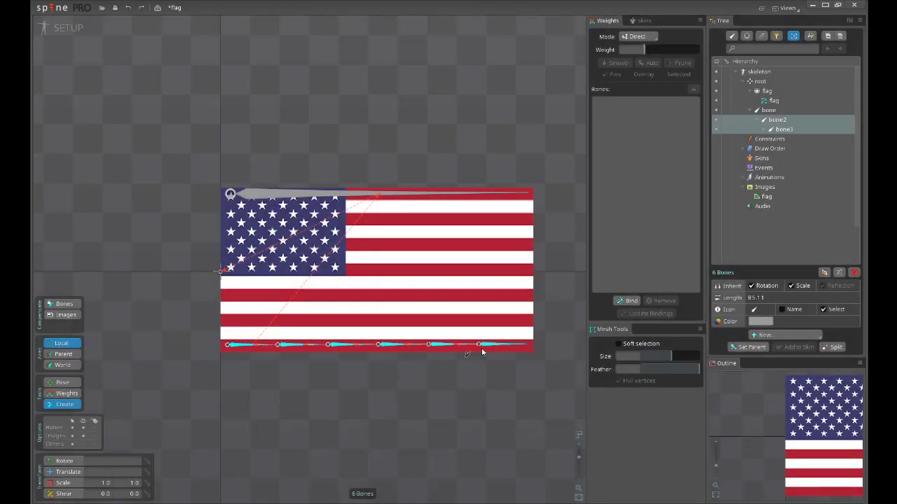
{"action": "key", "text": "c"}
{"action": "left_click_drag", "start_coordinate": [536, 410], "coordinate": [449, 413]}
{"action": "key", "text": "ctrl+z"}
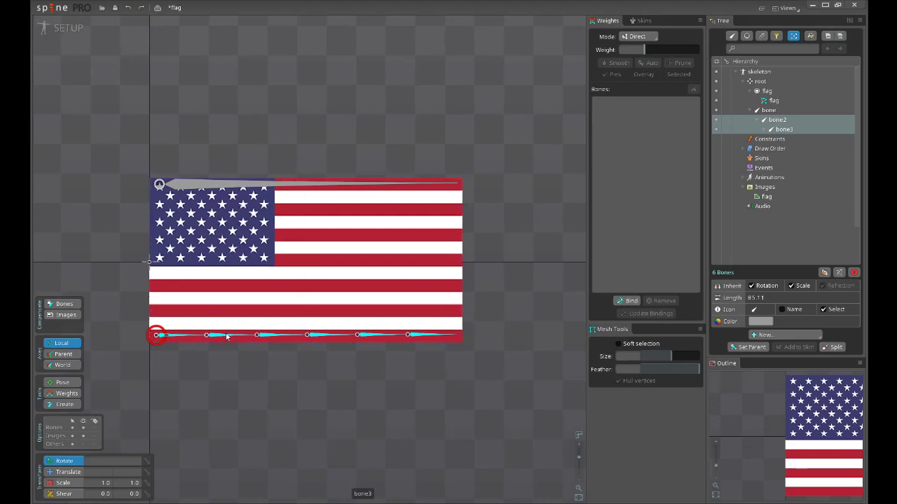
- Check the individual bones of the bottom-edge chain one after another
{"action": "left_click", "coordinate": [228, 336]}
{"action": "key", "text": "v"}
{"action": "left_click", "coordinate": [279, 337]}
{"action": "left_click", "coordinate": [327, 338]}
{"action": "left_click", "coordinate": [316, 335]}
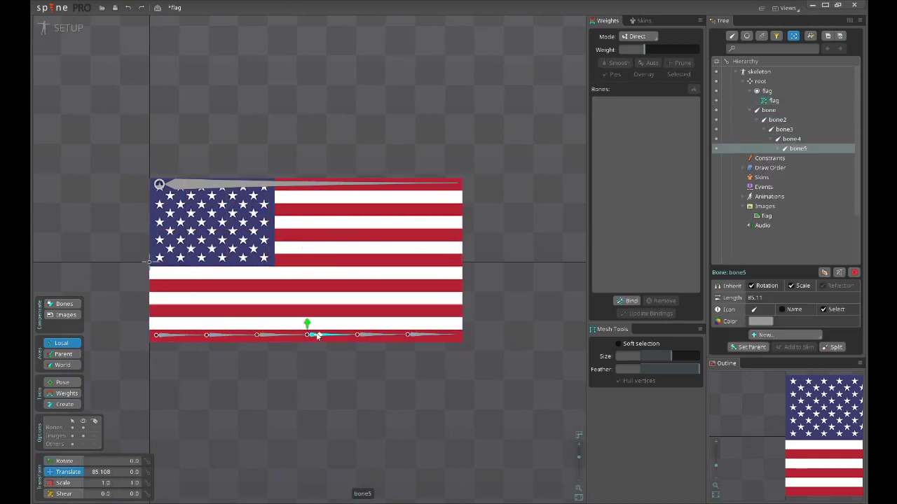
{"action": "left_click", "coordinate": [367, 336]}
{"action": "left_click", "coordinate": [371, 377]}
{"action": "scroll", "coordinate": [366, 362], "scroll_direction": "down", "scroll_amount": 2}
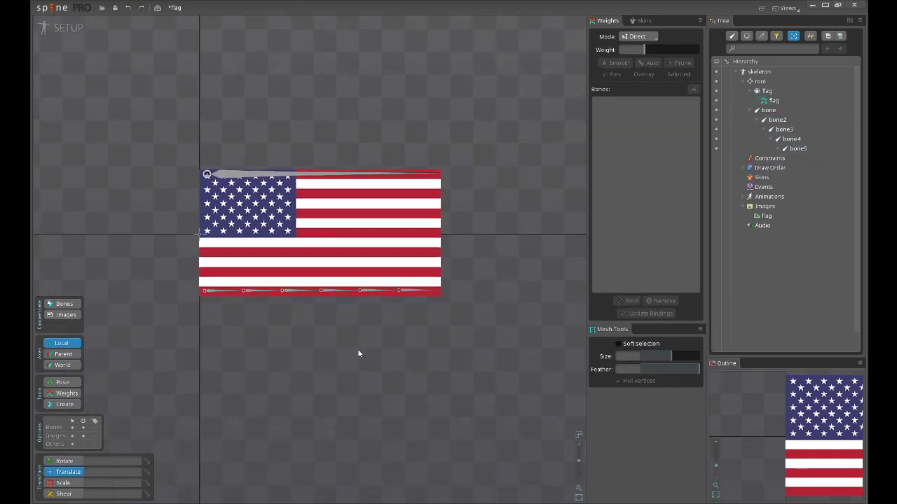
- Try rotating the long bone on the flag's top edge together with its child chain
{"action": "scroll", "coordinate": [274, 209], "scroll_direction": "up", "scroll_amount": 2}
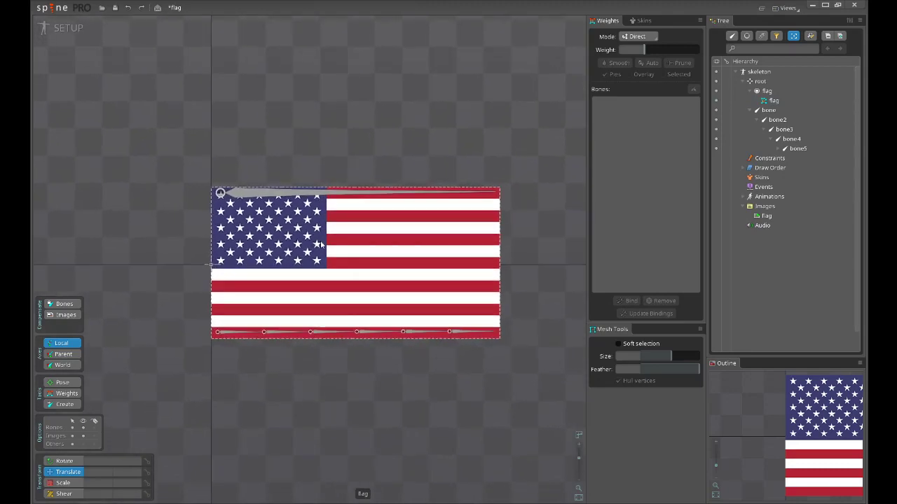
{"action": "scroll", "coordinate": [315, 242], "scroll_direction": "down", "scroll_amount": 2}
{"action": "left_click_drag", "start_coordinate": [330, 239], "coordinate": [312, 241]}
{"action": "left_click", "coordinate": [243, 203]}
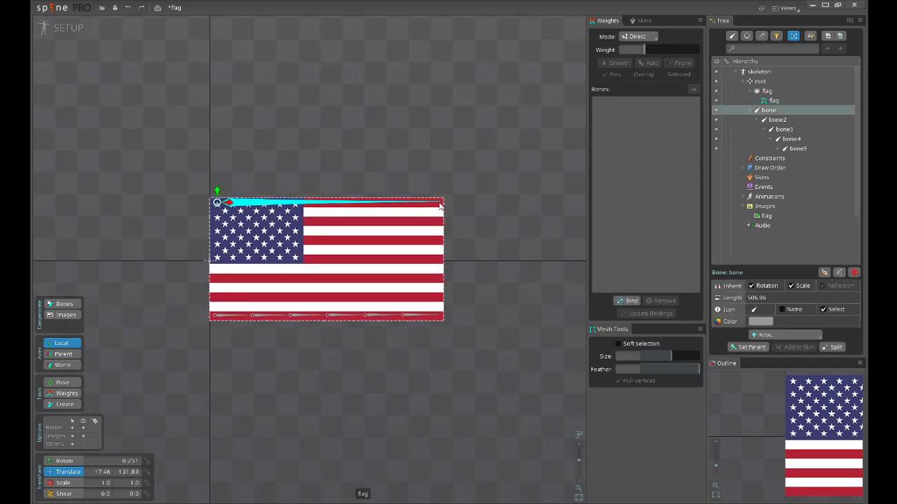
{"action": "key", "text": "c"}
{"action": "left_click_drag", "start_coordinate": [455, 201], "coordinate": [358, 196]}
{"action": "key", "text": "ctrl+z"}
{"action": "scroll", "coordinate": [271, 235], "scroll_direction": "up", "scroll_amount": 1}
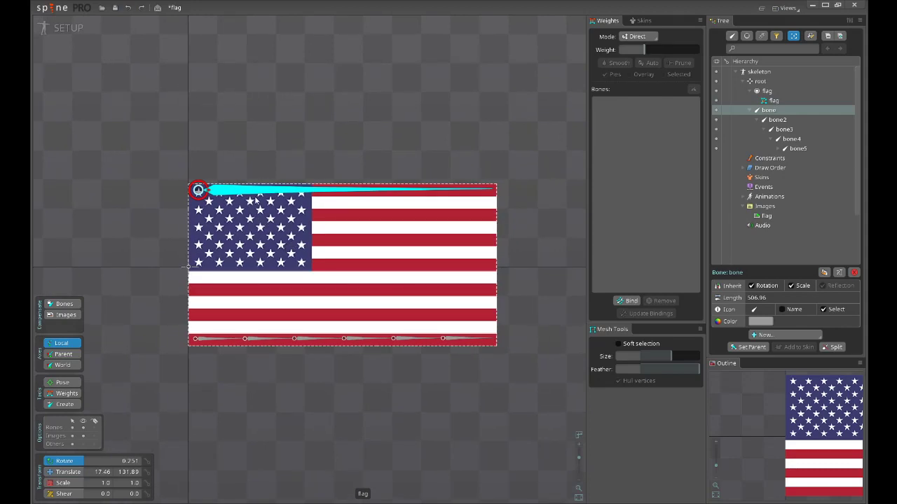
{"action": "scroll", "coordinate": [467, 289], "scroll_direction": "down", "scroll_amount": 1}
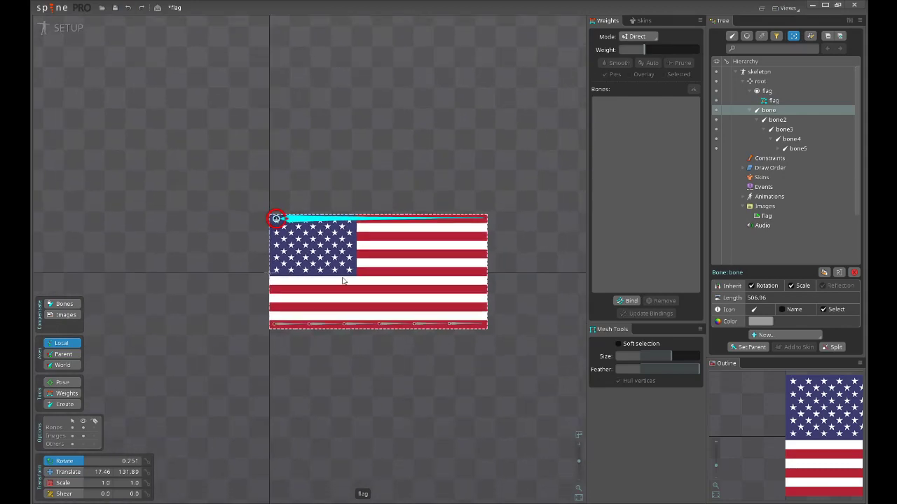
- Delete the top-edge bone together with its child bones
{"action": "key", "text": "Delete"}
{"action": "key", "text": "Return"}
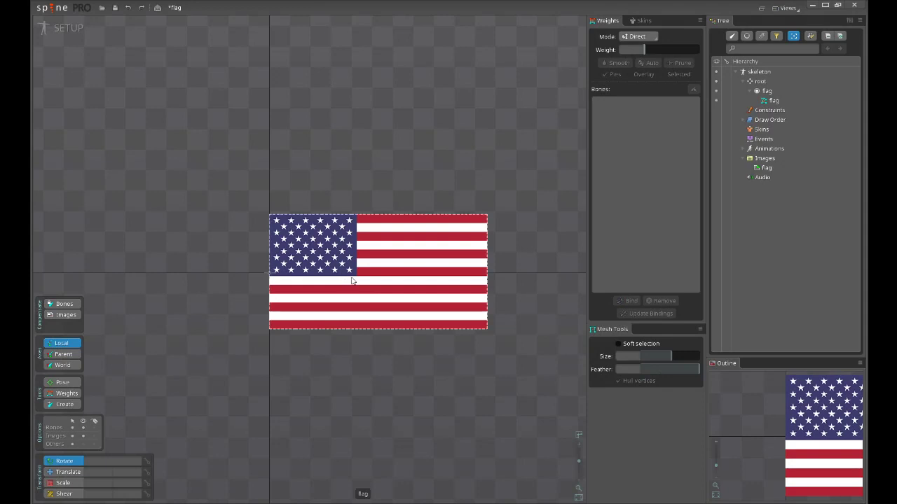
{"action": "left_click_drag", "start_coordinate": [355, 282], "coordinate": [312, 286]}
{"action": "scroll", "coordinate": [347, 280], "scroll_direction": "up", "scroll_amount": 1}
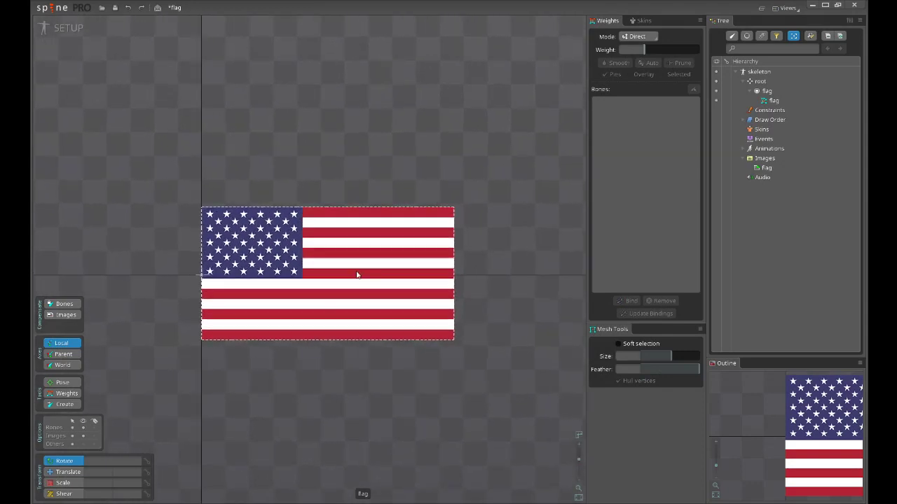
{"action": "left_click_drag", "start_coordinate": [375, 301], "coordinate": [343, 293]}
- Examine the flag mesh's vertex grid and triangles in mesh editing mode
{"action": "left_click_drag", "start_coordinate": [170, 270], "coordinate": [235, 264]}
{"action": "left_click", "coordinate": [237, 263]}
{"action": "scroll", "coordinate": [263, 291], "scroll_direction": "up", "scroll_amount": 1}
{"action": "scroll", "coordinate": [238, 291], "scroll_direction": "up", "scroll_amount": 1}
{"action": "scroll", "coordinate": [378, 297], "scroll_direction": "down", "scroll_amount": 2}
{"action": "left_click_drag", "start_coordinate": [392, 298], "coordinate": [358, 294]}
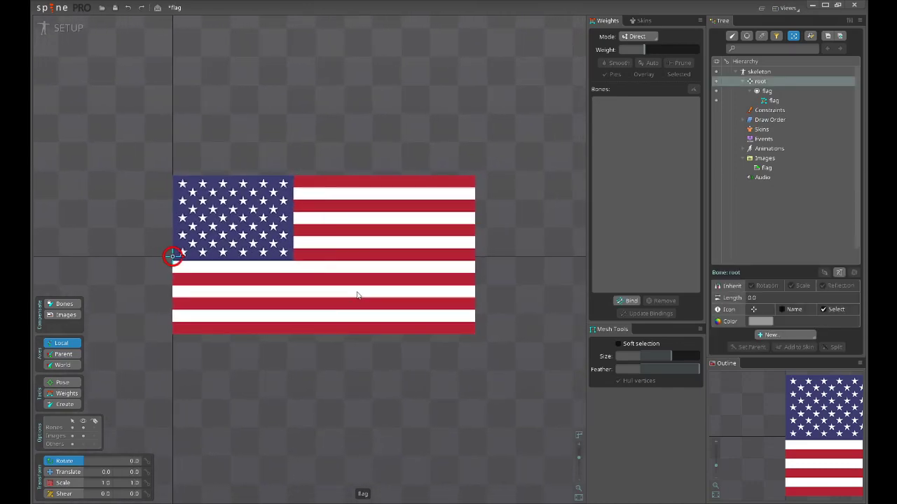
{"action": "left_click", "coordinate": [365, 253]}
{"action": "scroll", "coordinate": [496, 373], "scroll_direction": "down", "scroll_amount": 1}
{"action": "scroll", "coordinate": [428, 357], "scroll_direction": "up", "scroll_amount": 1}
{"action": "scroll", "coordinate": [435, 343], "scroll_direction": "down", "scroll_amount": 1}
{"action": "scroll", "coordinate": [329, 236], "scroll_direction": "up", "scroll_amount": 2}
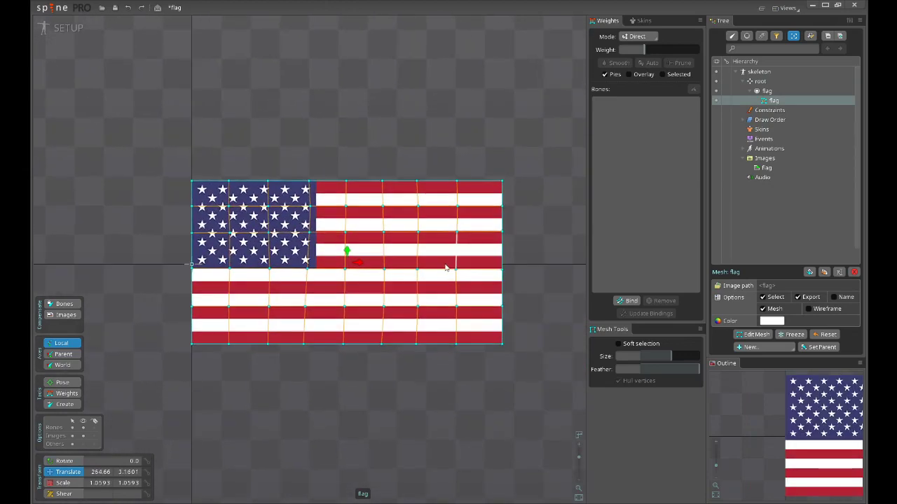
{"action": "left_click", "coordinate": [753, 334]}
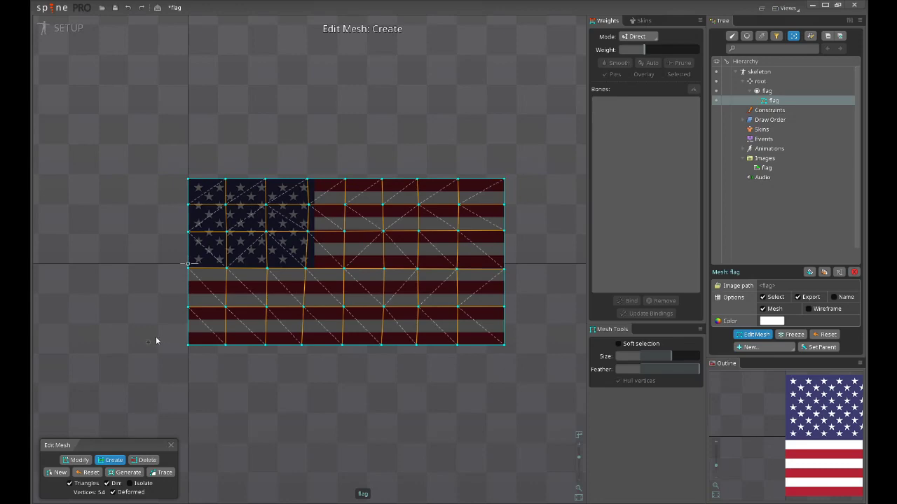
{"action": "left_click", "coordinate": [170, 446]}
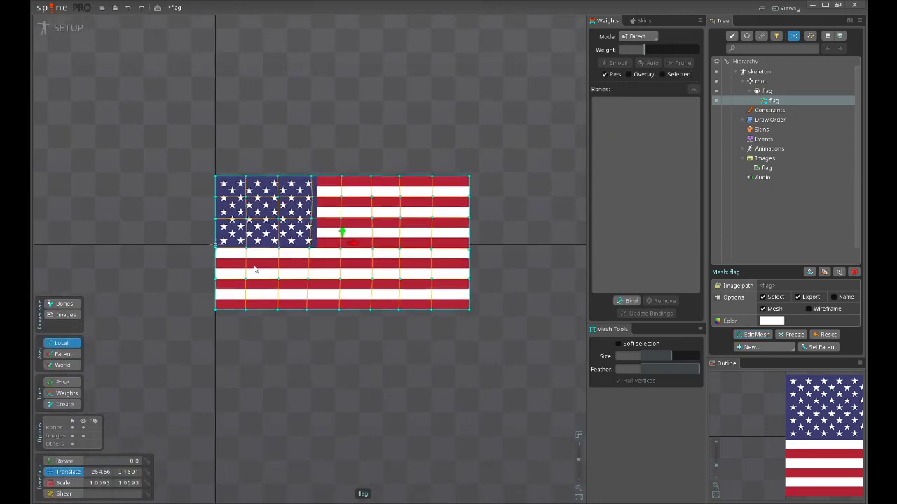
- Try drawing a bone about 588 long from the root across the flag's middle and splitting it into six nested bones
{"action": "key", "text": "space"}
{"action": "left_click", "coordinate": [215, 245]}
{"action": "scroll", "coordinate": [290, 274], "scroll_direction": "up", "scroll_amount": 3}
{"action": "left_click_drag", "start_coordinate": [309, 259], "coordinate": [239, 280]}
{"action": "key", "text": "n"}
{"action": "scroll", "coordinate": [304, 282], "scroll_direction": "down", "scroll_amount": 2}
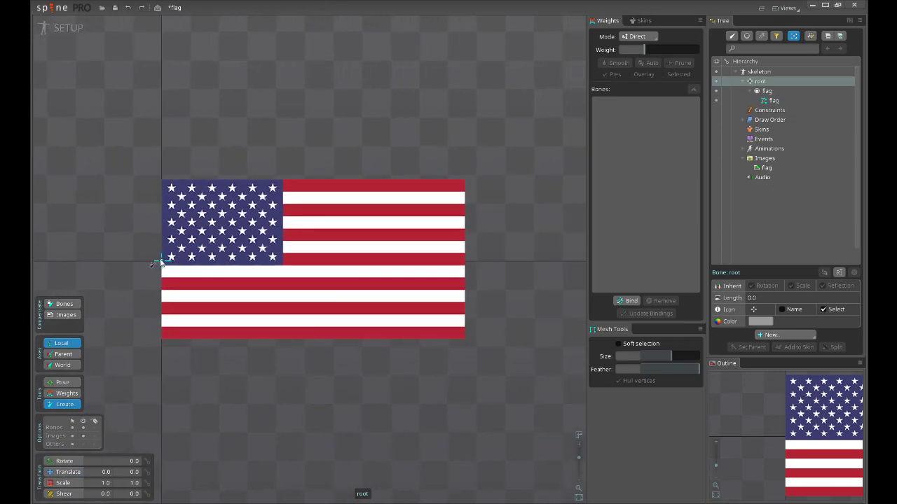
{"action": "left_click_drag", "start_coordinate": [160, 261], "coordinate": [497, 265]}
{"action": "left_click", "coordinate": [840, 348]}
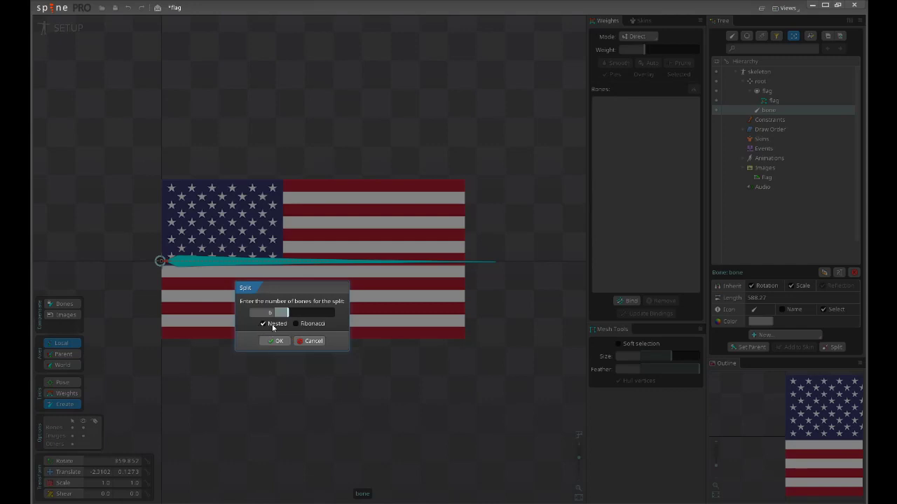
{"action": "left_click", "coordinate": [275, 343]}
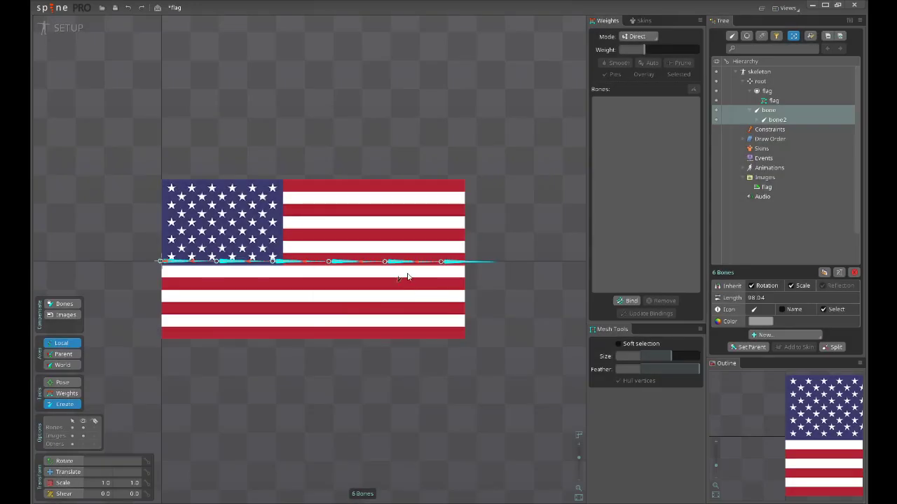
{"action": "key", "text": "ctrl+z"}
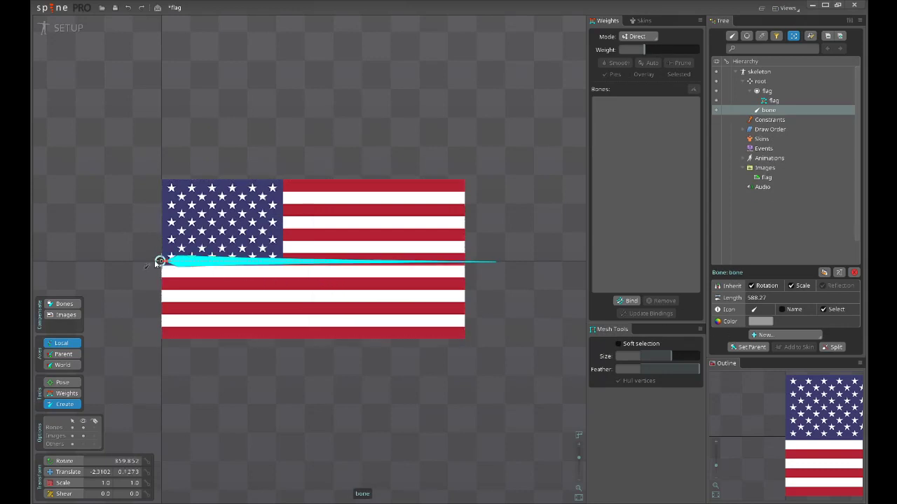
{"action": "key", "text": "ctrl+z"}
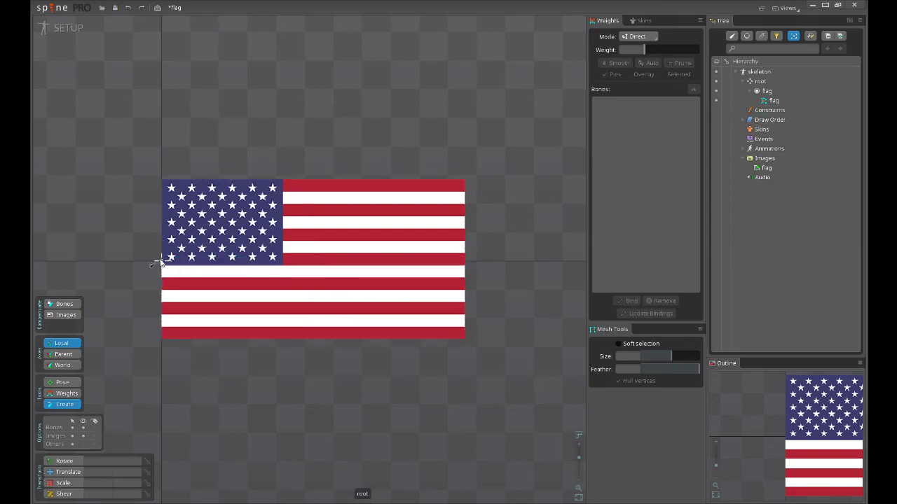
- Draw a bone about 594 long from the root across the flag's middle and split it into six nested bones
{"action": "left_click", "coordinate": [160, 262]}
{"action": "left_click_drag", "start_coordinate": [160, 262], "coordinate": [500, 263]}
{"action": "left_click", "coordinate": [834, 348]}
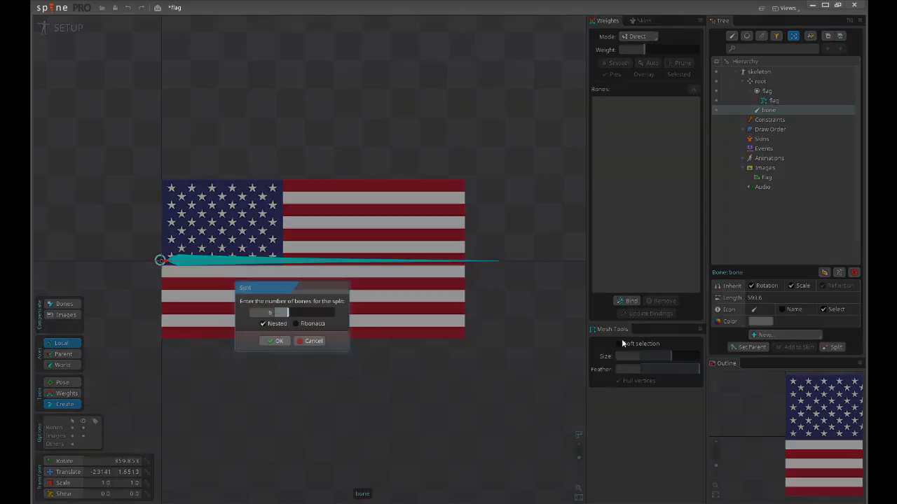
{"action": "left_click", "coordinate": [275, 343]}
{"action": "scroll", "coordinate": [490, 349], "scroll_direction": "down", "scroll_amount": 2}
{"action": "left_click_drag", "start_coordinate": [464, 344], "coordinate": [422, 359]}
{"action": "scroll", "coordinate": [423, 354], "scroll_direction": "up", "scroll_amount": 2}
{"action": "scroll", "coordinate": [430, 358], "scroll_direction": "down", "scroll_amount": 1}
{"action": "scroll", "coordinate": [239, 233], "scroll_direction": "up", "scroll_amount": 2}
{"action": "key", "text": "v"}
{"action": "scroll", "coordinate": [294, 273], "scroll_direction": "down", "scroll_amount": 1}
- Bind all six bones along the flag's middle to the flag mesh with automatic weights
{"action": "key", "text": "space"}
{"action": "left_click_drag", "start_coordinate": [391, 282], "coordinate": [379, 244]}
{"action": "left_click", "coordinate": [257, 208]}
{"action": "left_click", "coordinate": [629, 302]}
{"action": "scroll", "coordinate": [378, 266], "scroll_direction": "down", "scroll_amount": 2}
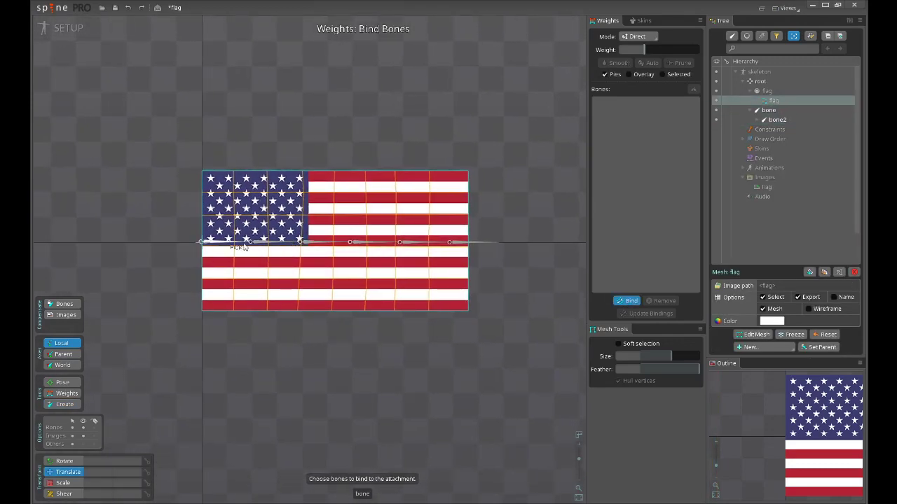
{"action": "left_click", "coordinate": [230, 243]}
{"action": "left_click", "coordinate": [273, 242]}
{"action": "left_click", "coordinate": [323, 243]}
{"action": "left_click", "coordinate": [374, 243]}
{"action": "left_click", "coordinate": [424, 243]}
{"action": "left_click", "coordinate": [474, 242]}
{"action": "left_click", "coordinate": [628, 301]}
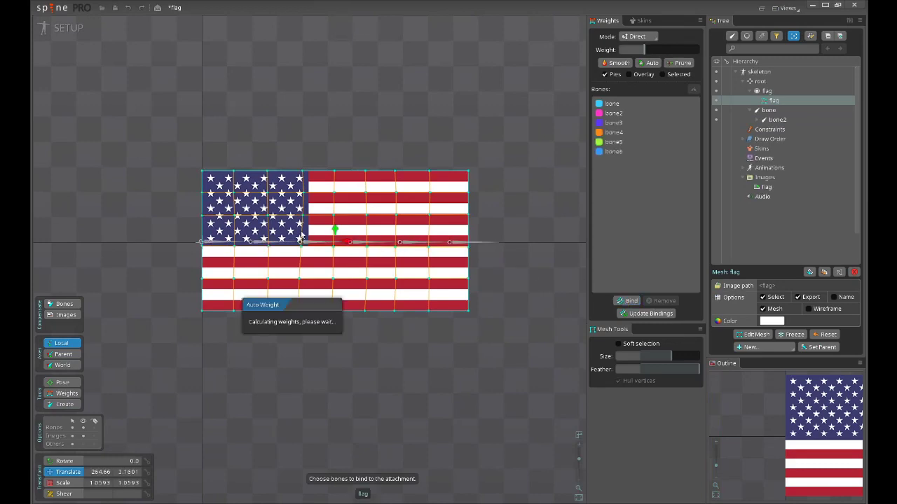
{"action": "scroll", "coordinate": [301, 235], "scroll_direction": "up", "scroll_amount": 3}
{"action": "scroll", "coordinate": [322, 256], "scroll_direction": "down", "scroll_amount": 3}
- Examine the bone weight distribution on all flag mesh vertices with the Weights tool
{"action": "key", "text": "g"}
{"action": "left_click_drag", "start_coordinate": [176, 138], "coordinate": [571, 403]}
{"action": "scroll", "coordinate": [340, 278], "scroll_direction": "up", "scroll_amount": 1}
{"action": "scroll", "coordinate": [340, 278], "scroll_direction": "down", "scroll_amount": 1}
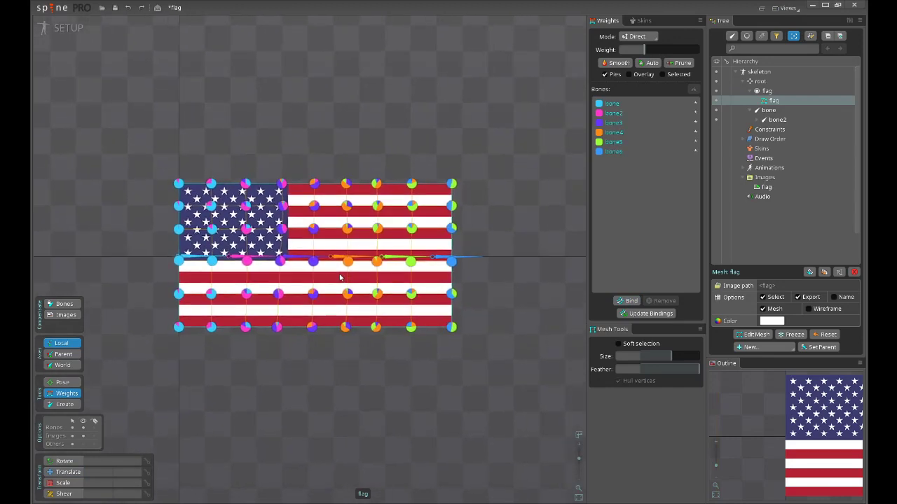
{"action": "left_click_drag", "start_coordinate": [340, 278], "coordinate": [337, 280]}
{"action": "scroll", "coordinate": [301, 241], "scroll_direction": "up", "scroll_amount": 1}
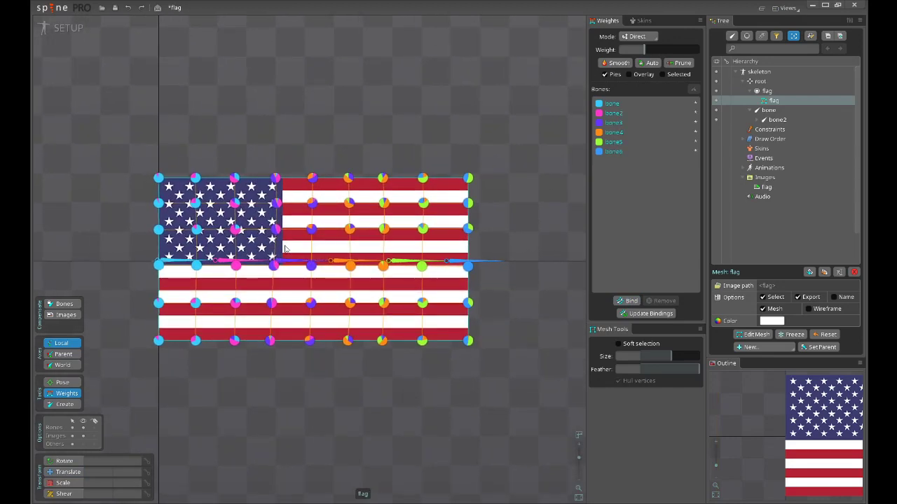
{"action": "scroll", "coordinate": [251, 274], "scroll_direction": "up", "scroll_amount": 1}
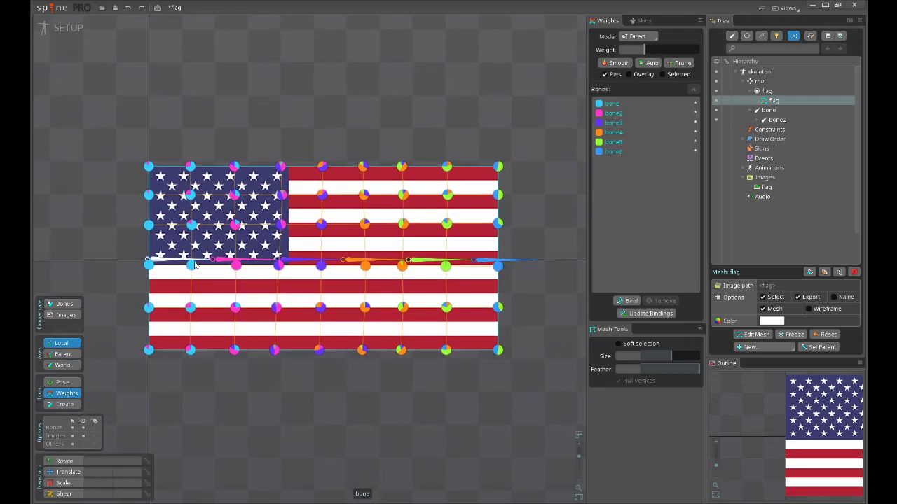
{"action": "scroll", "coordinate": [197, 264], "scroll_direction": "up", "scroll_amount": 1}
{"action": "scroll", "coordinate": [337, 286], "scroll_direction": "down", "scroll_amount": 1}
{"action": "left_click_drag", "start_coordinate": [375, 288], "coordinate": [356, 288]}
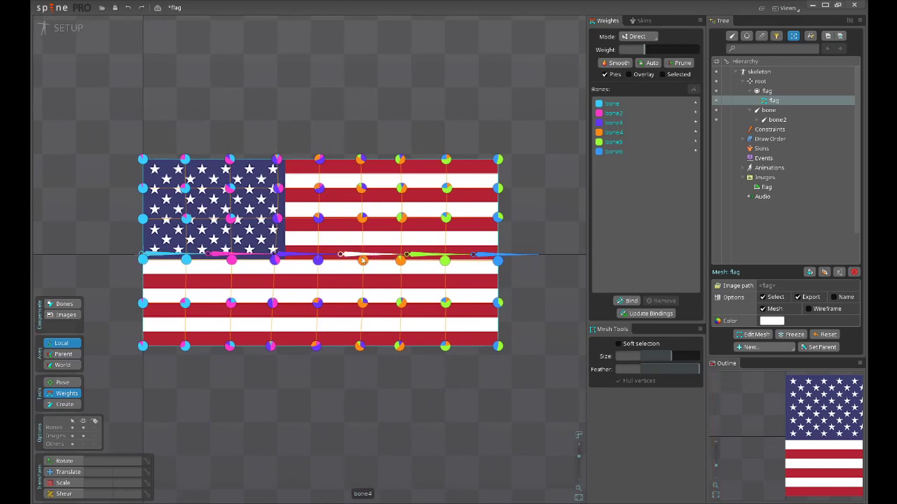
- Inspect bone2's weight on the mesh vertex just below it and on the top-edge vertex above it
{"action": "left_click", "coordinate": [231, 260]}
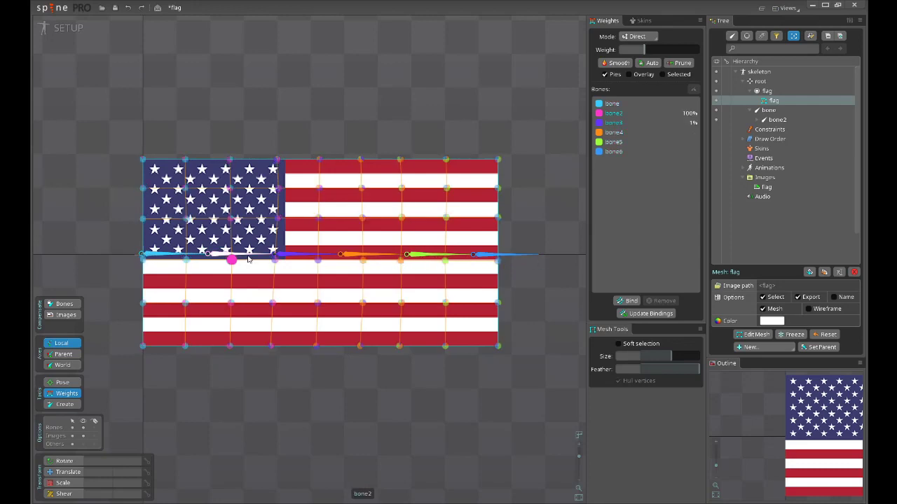
{"action": "scroll", "coordinate": [250, 258], "scroll_direction": "up", "scroll_amount": 3}
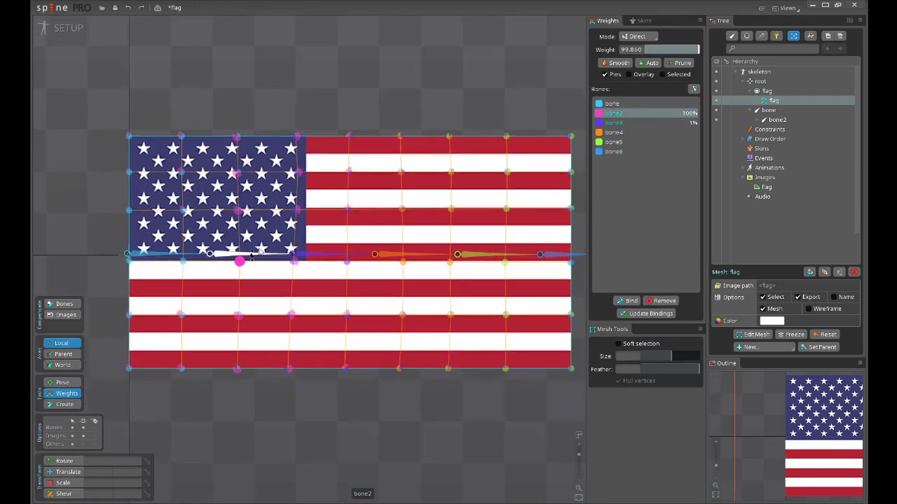
{"action": "scroll", "coordinate": [262, 257], "scroll_direction": "down", "scroll_amount": 1}
{"action": "left_click", "coordinate": [265, 152]}
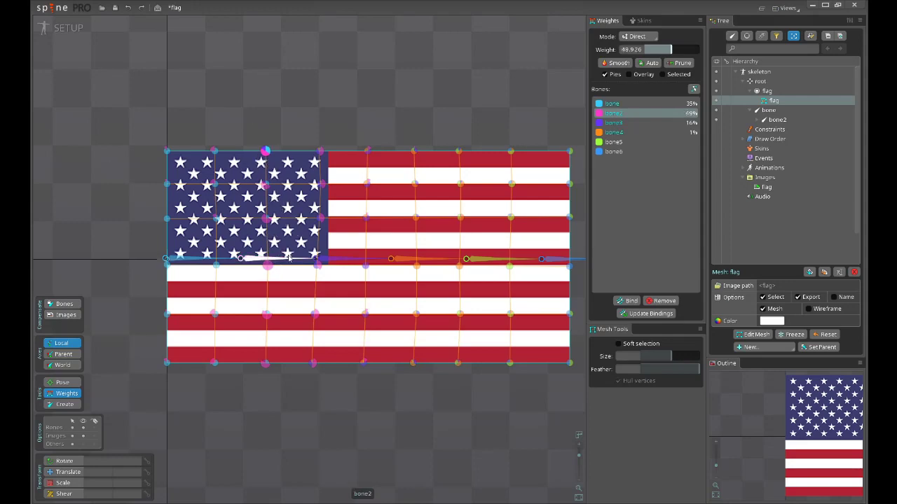
{"action": "scroll", "coordinate": [301, 284], "scroll_direction": "down", "scroll_amount": 3}
{"action": "scroll", "coordinate": [302, 179], "scroll_direction": "up", "scroll_amount": 1}
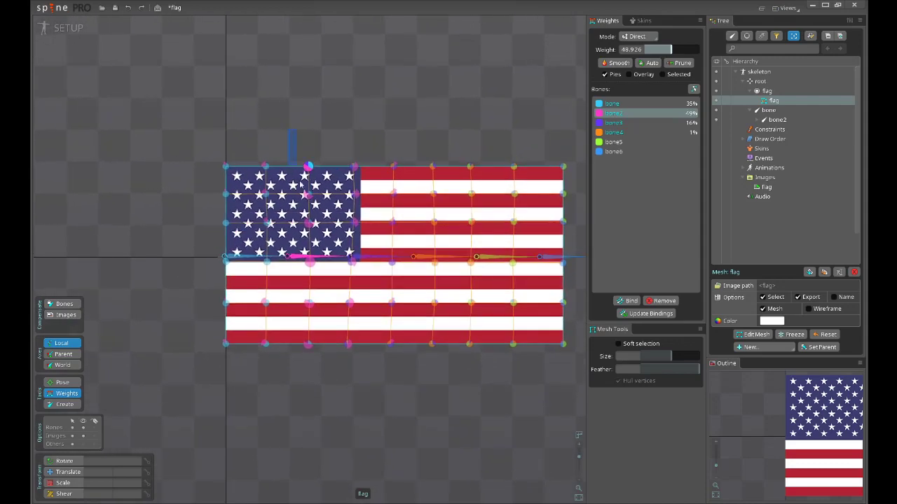
- Set the first bone's weight to 100 on all vertices of the flag mesh
{"action": "left_click_drag", "start_coordinate": [312, 222], "coordinate": [329, 390]}
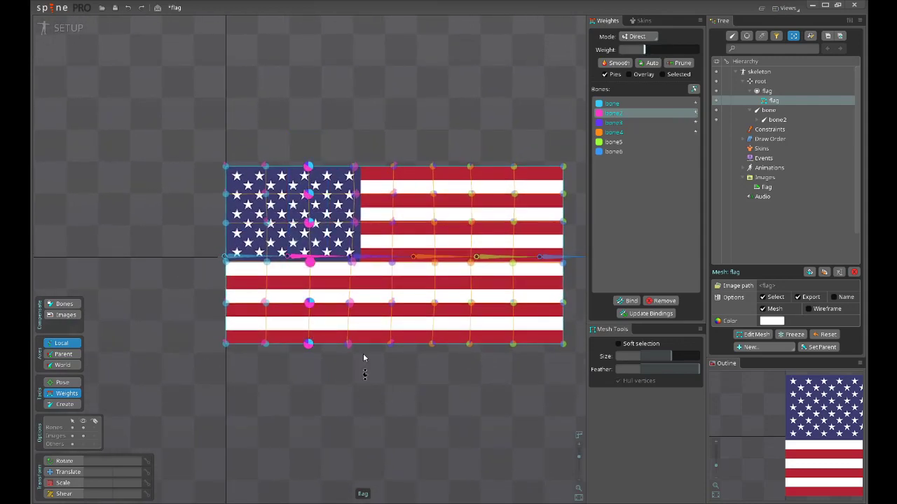
{"action": "left_click_drag", "start_coordinate": [186, 124], "coordinate": [581, 385]}
{"action": "scroll", "coordinate": [430, 394], "scroll_direction": "down", "scroll_amount": 2}
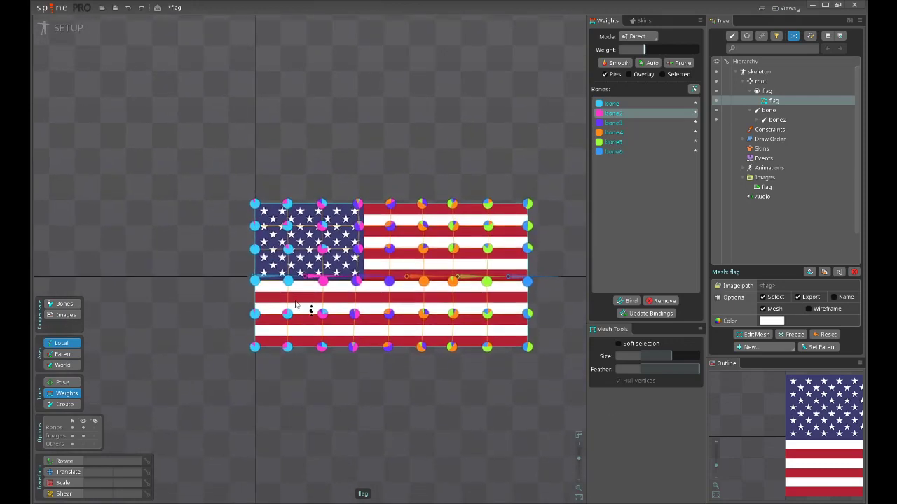
{"action": "left_click", "coordinate": [267, 279]}
{"action": "left_click_drag", "start_coordinate": [405, 415], "coordinate": [387, 316]}
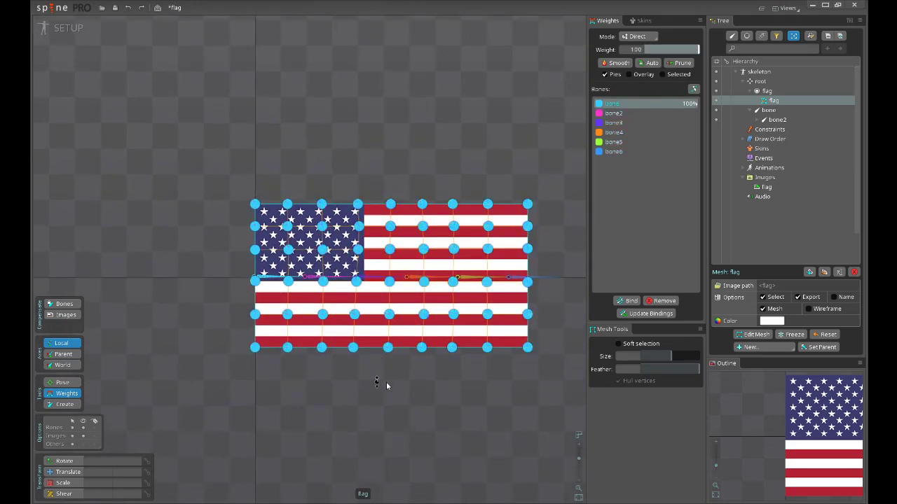
- Assign the third and fourth vertex columns of the flag mesh fully to bone2
{"action": "left_click_drag", "start_coordinate": [387, 396], "coordinate": [349, 397]}
{"action": "scroll", "coordinate": [276, 283], "scroll_direction": "up", "scroll_amount": 2}
{"action": "left_click", "coordinate": [273, 278]}
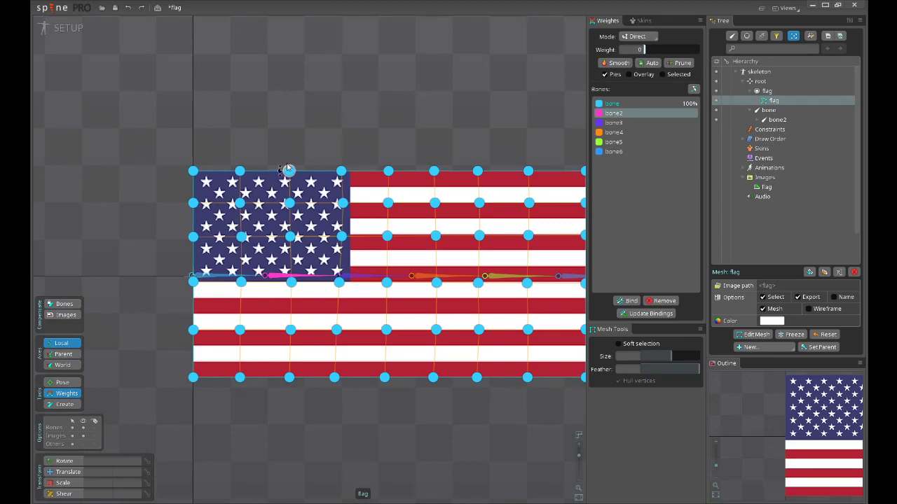
{"action": "left_click_drag", "start_coordinate": [265, 140], "coordinate": [374, 336]}
{"action": "scroll", "coordinate": [416, 341], "scroll_direction": "down", "scroll_amount": 1}
{"action": "scroll", "coordinate": [415, 340], "scroll_direction": "down", "scroll_amount": 1}
{"action": "left_click", "coordinate": [342, 280]}
{"action": "left_click_drag", "start_coordinate": [339, 153], "coordinate": [585, 408]}
{"action": "left_click", "coordinate": [308, 187]}
- Set bone3's weight to 100 on all vertex columns from the fourth to the flag's free edge
{"action": "left_click_drag", "start_coordinate": [297, 156], "coordinate": [521, 392]}
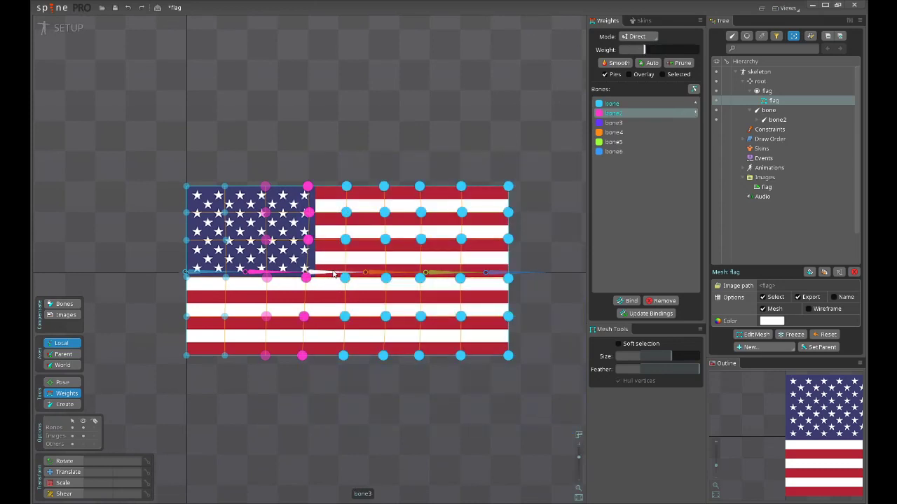
{"action": "left_click", "coordinate": [331, 274]}
{"action": "type", "text": "100"}
{"action": "key", "text": "Return"}
- Set bone4's weight to 100 on the four vertex columns nearest the flag's free edge
{"action": "left_click", "coordinate": [370, 273]}
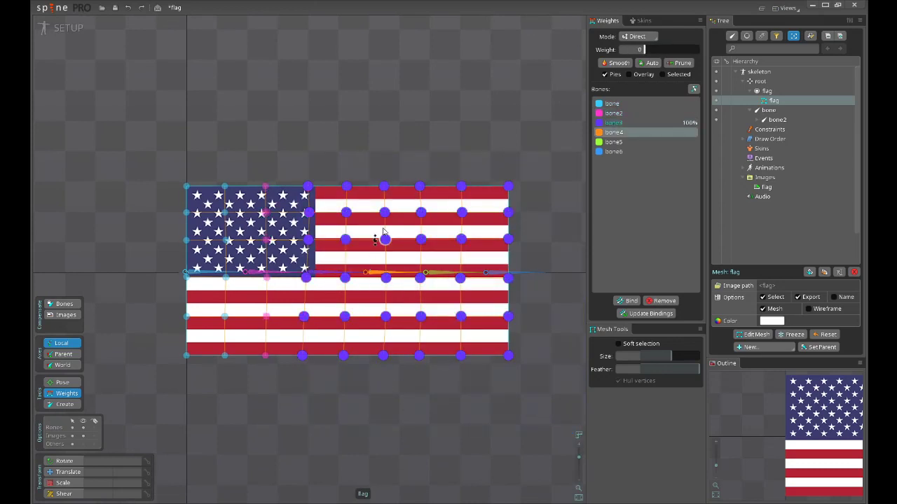
{"action": "left_click_drag", "start_coordinate": [367, 153], "coordinate": [597, 407]}
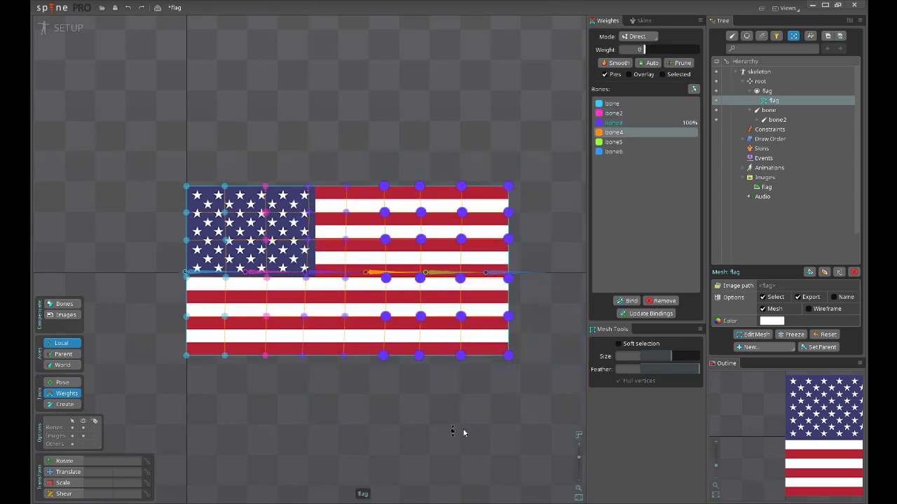
{"action": "left_click_drag", "start_coordinate": [463, 430], "coordinate": [411, 62]}
- Set bone5's weight to 100 on the second-to-last vertex column and assign the last column to bone6
{"action": "left_click_drag", "start_coordinate": [503, 398], "coordinate": [429, 376]}
{"action": "left_click", "coordinate": [377, 258]}
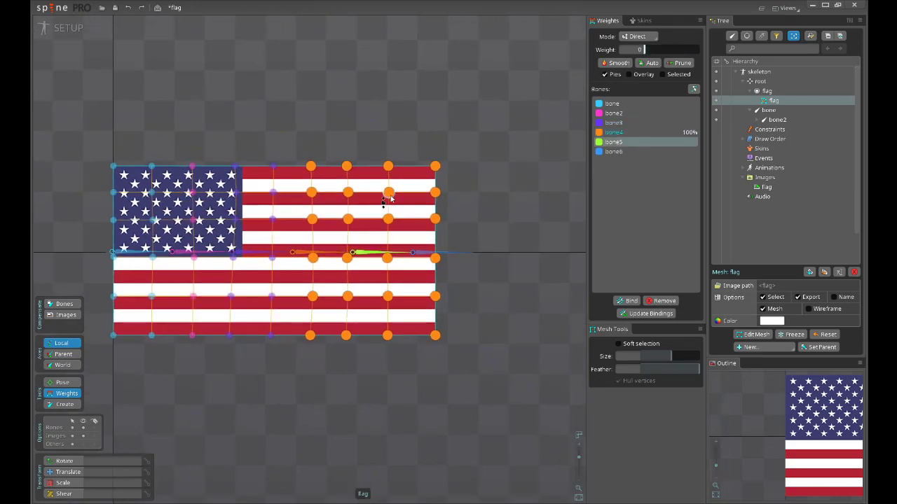
{"action": "left_click_drag", "start_coordinate": [369, 158], "coordinate": [423, 395]}
{"action": "left_click_drag", "start_coordinate": [475, 413], "coordinate": [430, 230]}
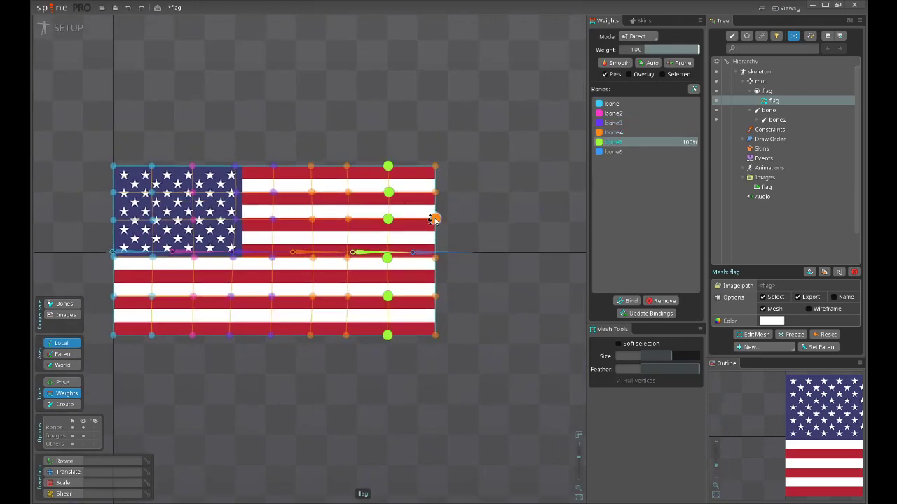
{"action": "left_click", "coordinate": [428, 252]}
{"action": "left_click_drag", "start_coordinate": [419, 148], "coordinate": [578, 303]}
- Smooth the weights of all flag mesh vertices and deselect the mesh
{"action": "left_click_drag", "start_coordinate": [189, 95], "coordinate": [608, 351]}
{"action": "left_click_drag", "start_coordinate": [515, 225], "coordinate": [488, 224]}
{"action": "left_click", "coordinate": [617, 65]}
{"action": "left_click_drag", "start_coordinate": [493, 117], "coordinate": [499, 112]}
{"action": "key", "text": "Escape"}
{"action": "scroll", "coordinate": [330, 273], "scroll_direction": "down", "scroll_amount": 2}
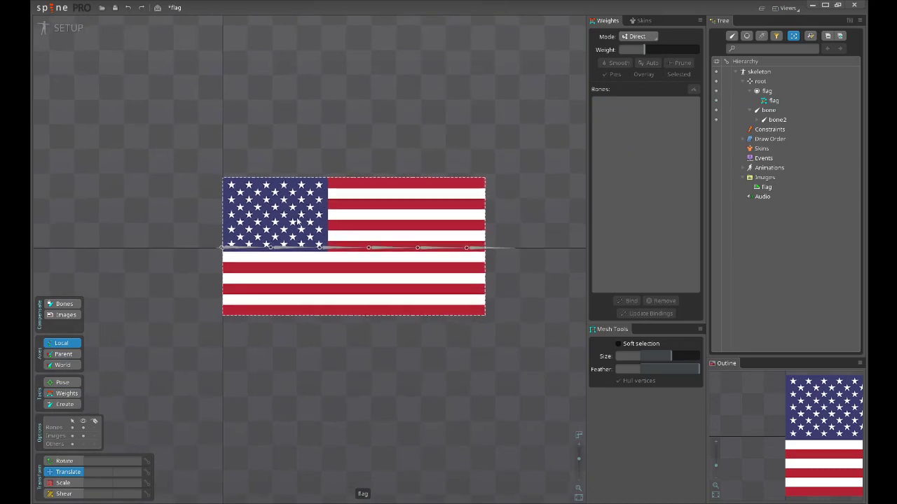
- Rotate all six bones together to test how the flag bends, and undo the rotation
{"action": "left_click", "coordinate": [485, 249]}
{"action": "left_click_drag", "start_coordinate": [239, 222], "coordinate": [460, 322]}
{"action": "key", "text": "c"}
{"action": "left_click_drag", "start_coordinate": [537, 340], "coordinate": [510, 340]}
{"action": "key", "text": "ctrl+z"}
- Save the project and switch to Animate mode with the timeline at frame 0
{"action": "key", "text": "ctrl+s"}
{"action": "left_click", "coordinate": [70, 30]}
{"action": "left_click_drag", "start_coordinate": [325, 278], "coordinate": [371, 287]}
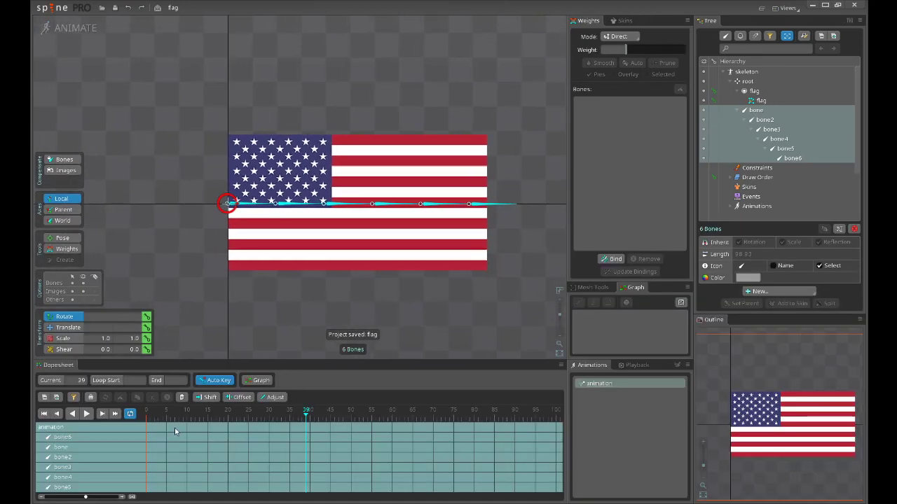
{"action": "left_click_drag", "start_coordinate": [168, 417], "coordinate": [115, 413]}
{"action": "scroll", "coordinate": [398, 268], "scroll_direction": "down", "scroll_amount": 2}
{"action": "scroll", "coordinate": [394, 257], "scroll_direction": "down", "scroll_amount": 1}
{"action": "left_click_drag", "start_coordinate": [393, 258], "coordinate": [369, 309]}
{"action": "scroll", "coordinate": [337, 245], "scroll_direction": "up", "scroll_amount": 1}
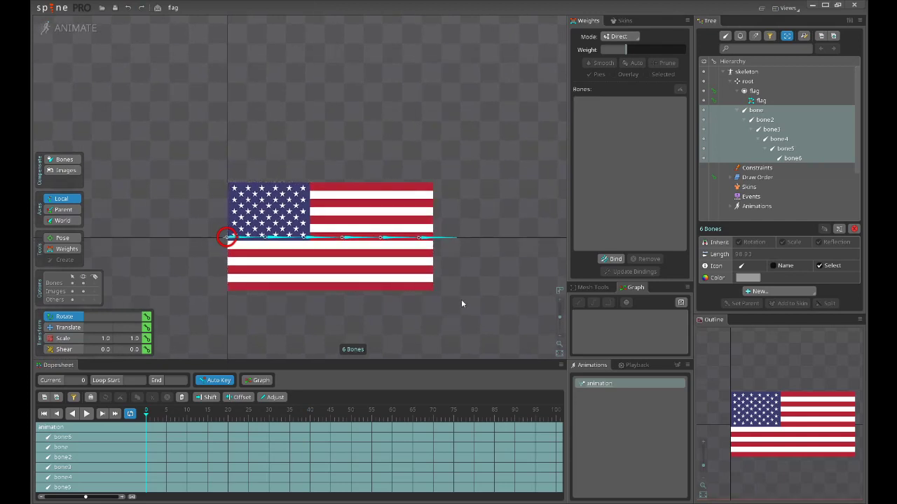
{"action": "scroll", "coordinate": [454, 309], "scroll_direction": "down", "scroll_amount": 2}
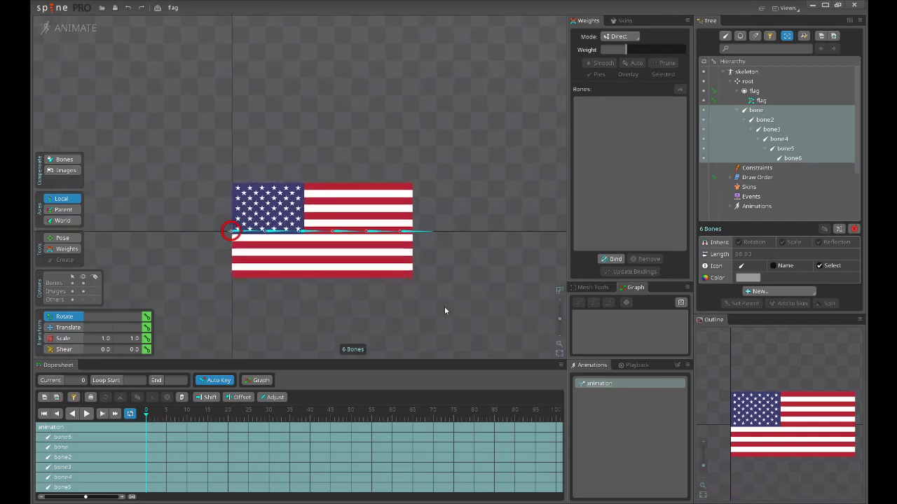
{"action": "left_click", "coordinate": [260, 231]}
{"action": "scroll", "coordinate": [386, 250], "scroll_direction": "up", "scroll_amount": 1}
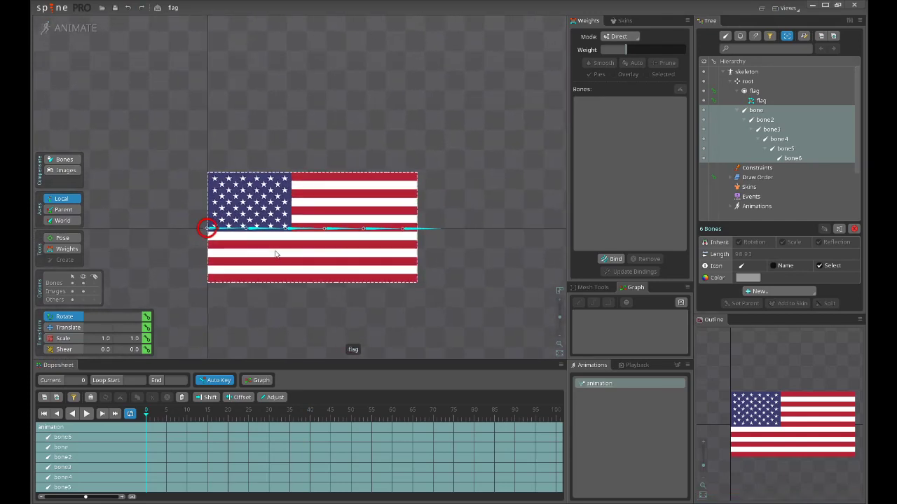
{"action": "left_click_drag", "start_coordinate": [406, 239], "coordinate": [378, 259]}
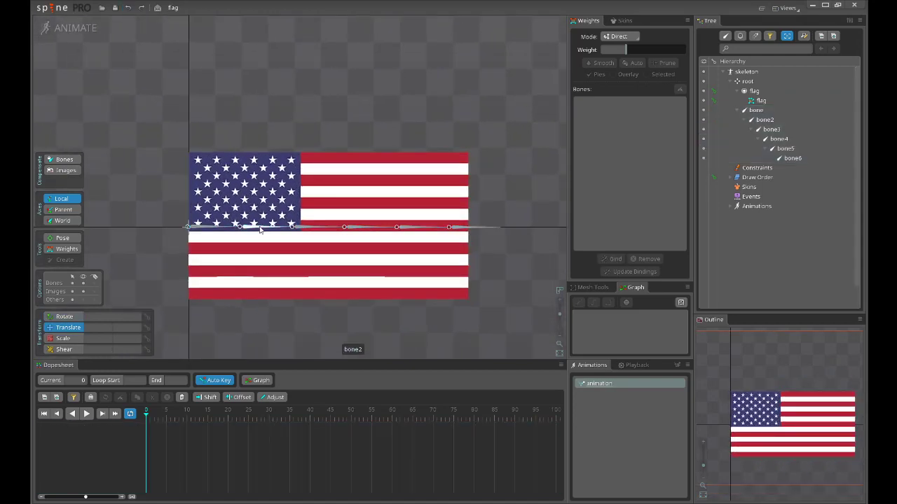
{"action": "left_click", "coordinate": [260, 229]}
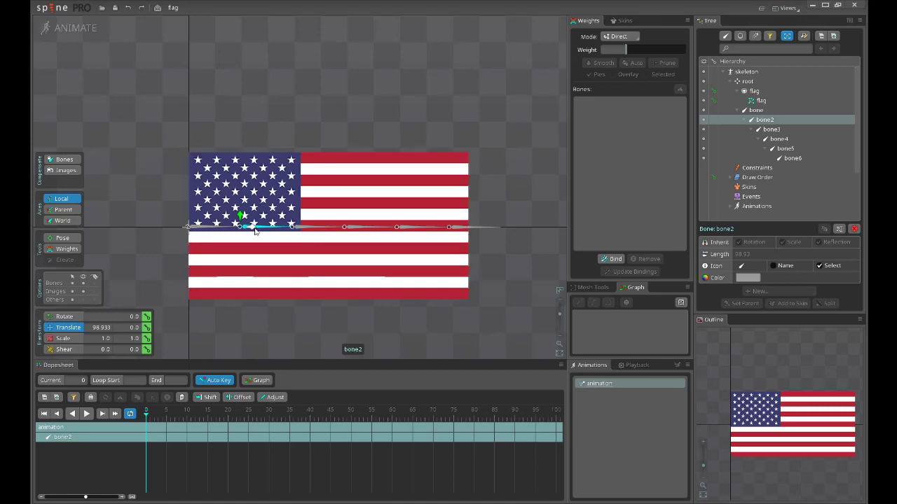
{"action": "mouse_move", "coordinate": [255, 232]}
{"action": "left_mouse_down"}
{"action": "mouse_move", "coordinate": [244, 228]}
{"action": "mouse_move", "coordinate": [266, 229]}
{"action": "mouse_move", "coordinate": [247, 232]}
{"action": "left_mouse_up"}
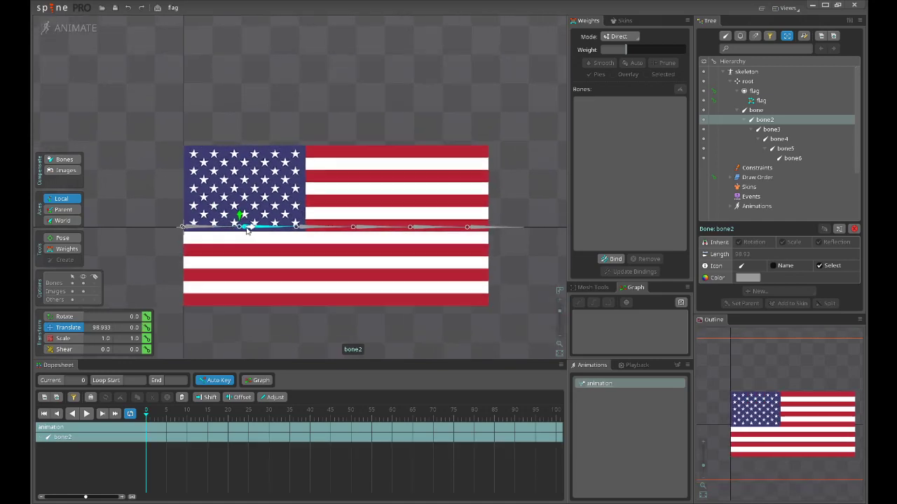
{"action": "scroll", "coordinate": [246, 231], "scroll_direction": "up", "scroll_amount": 2}
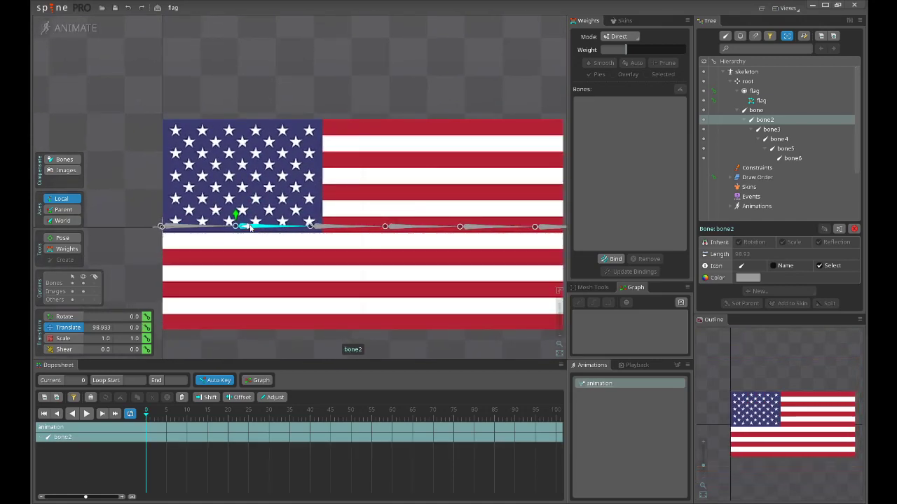
{"action": "scroll", "coordinate": [257, 254], "scroll_direction": "down", "scroll_amount": 2}
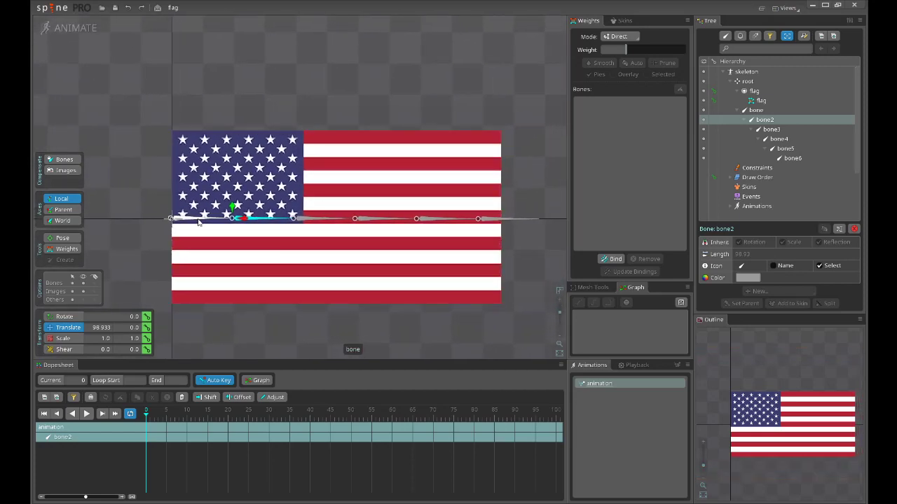
- Try moving the first bone along its X axis and undo the move
{"action": "left_click", "coordinate": [198, 220]}
{"action": "left_click_drag", "start_coordinate": [180, 220], "coordinate": [199, 220]}
{"action": "key", "text": "ctrl+z"}
{"action": "scroll", "coordinate": [202, 224], "scroll_direction": "down", "scroll_amount": 3}
{"action": "left_click_drag", "start_coordinate": [269, 201], "coordinate": [280, 157]}
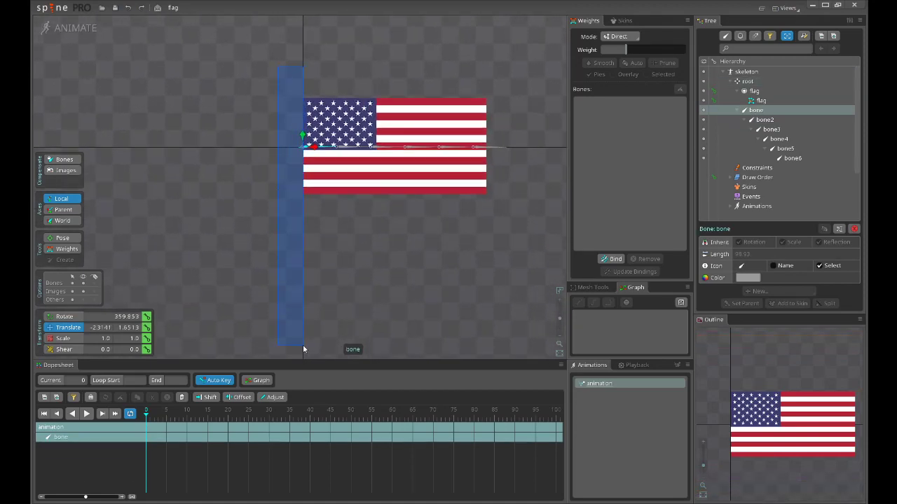
- Set bone2's X translation to 80 at frame 0
{"action": "scroll", "coordinate": [364, 250], "scroll_direction": "up", "scroll_amount": 3}
{"action": "scroll", "coordinate": [287, 188], "scroll_direction": "up", "scroll_amount": 2}
{"action": "left_click", "coordinate": [286, 194]}
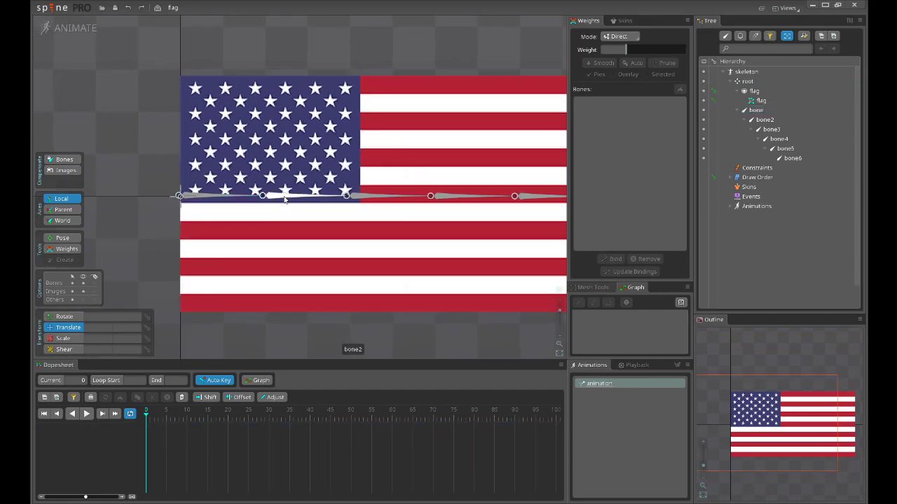
{"action": "scroll", "coordinate": [372, 242], "scroll_direction": "down", "scroll_amount": 2}
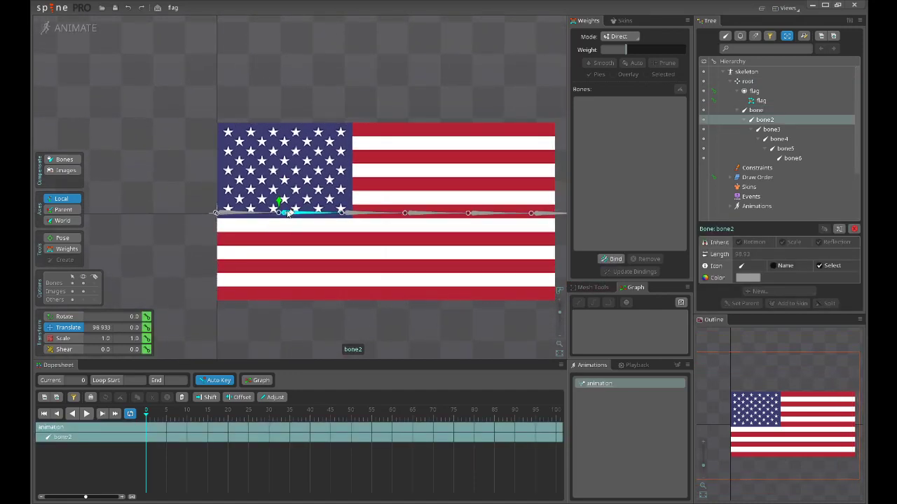
{"action": "scroll", "coordinate": [279, 210], "scroll_direction": "up", "scroll_amount": 1}
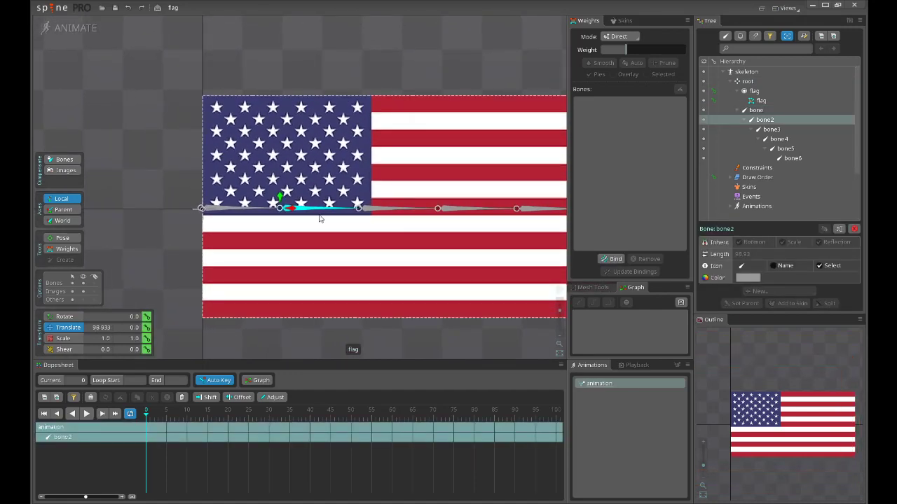
{"action": "left_click_drag", "start_coordinate": [90, 327], "coordinate": [110, 327]}
{"action": "type", "text": "80"}
{"action": "key", "text": "Return"}
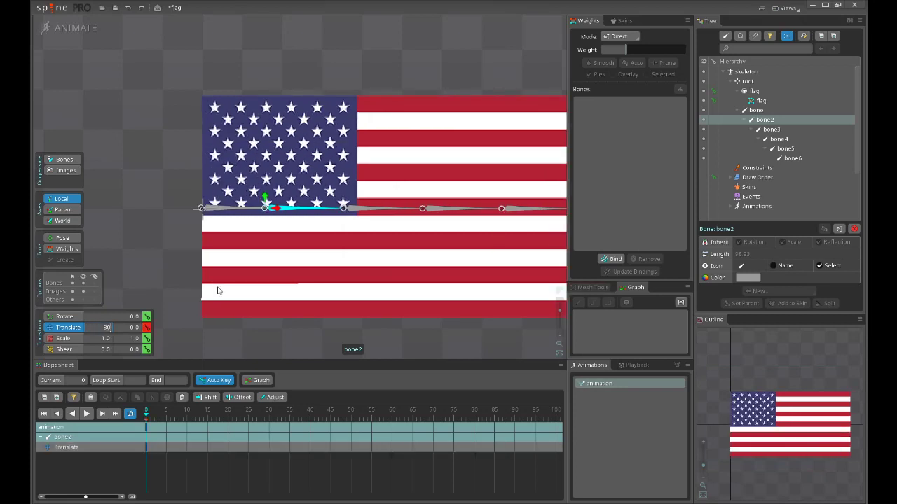
- Set bone3's X translation to 60 at frame 0
{"action": "left_click", "coordinate": [368, 209]}
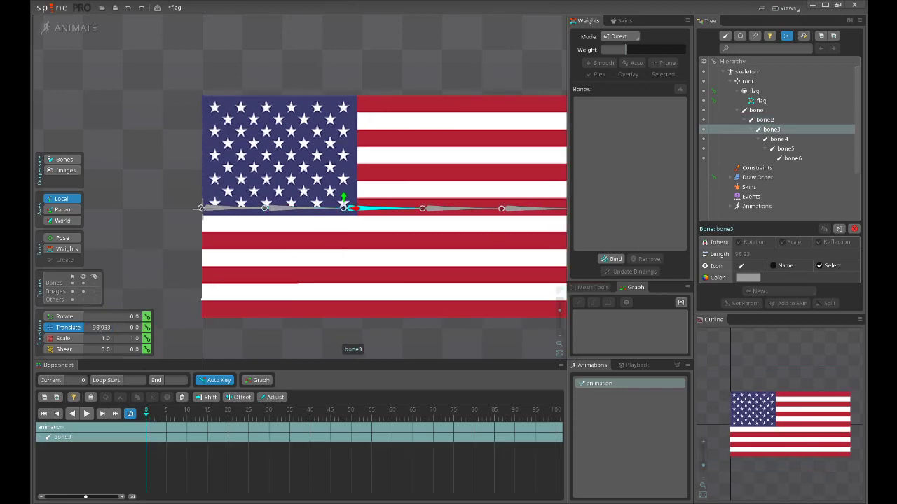
{"action": "left_click_drag", "start_coordinate": [91, 328], "coordinate": [111, 327]}
{"action": "type", "text": "60"}
{"action": "key", "text": "Return"}
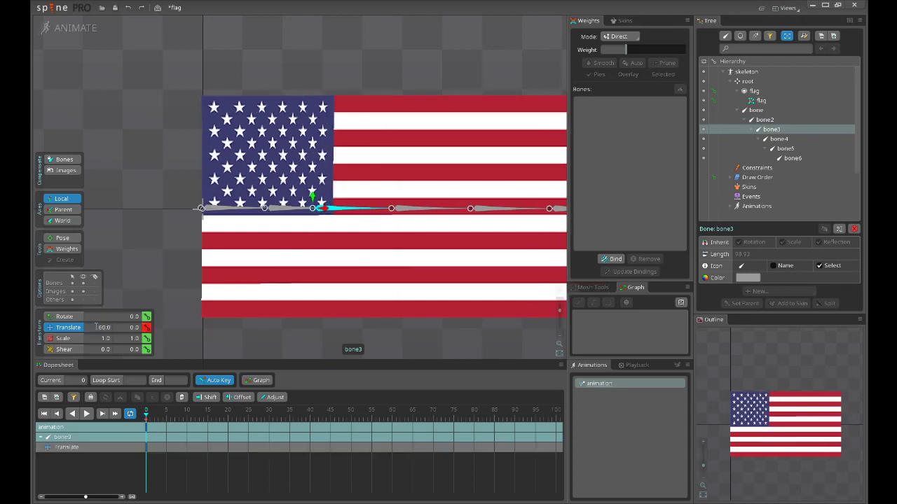
- Set bone4's X translation to 40 at frame 0
{"action": "left_click", "coordinate": [283, 209]}
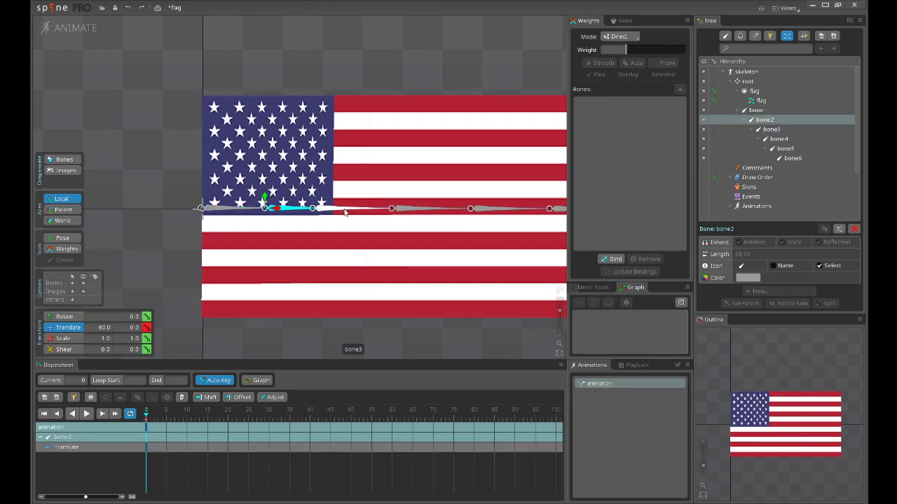
{"action": "left_click", "coordinate": [344, 210]}
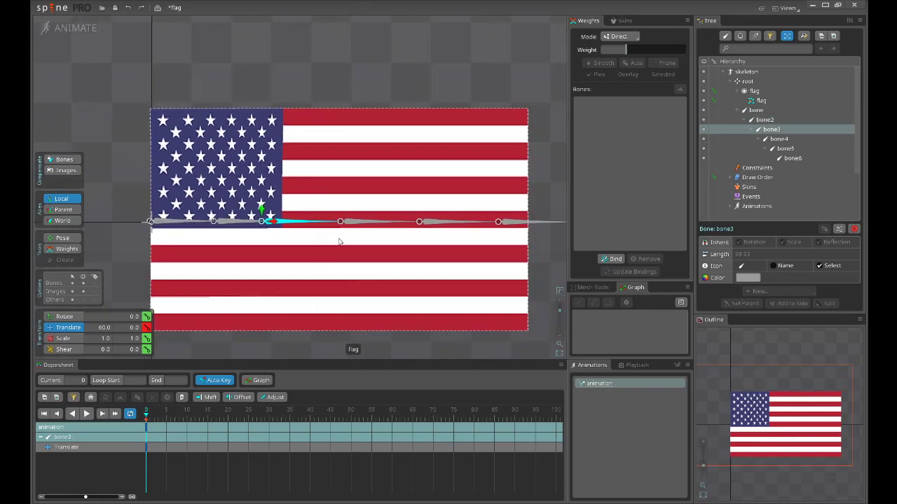
{"action": "left_click", "coordinate": [329, 221]}
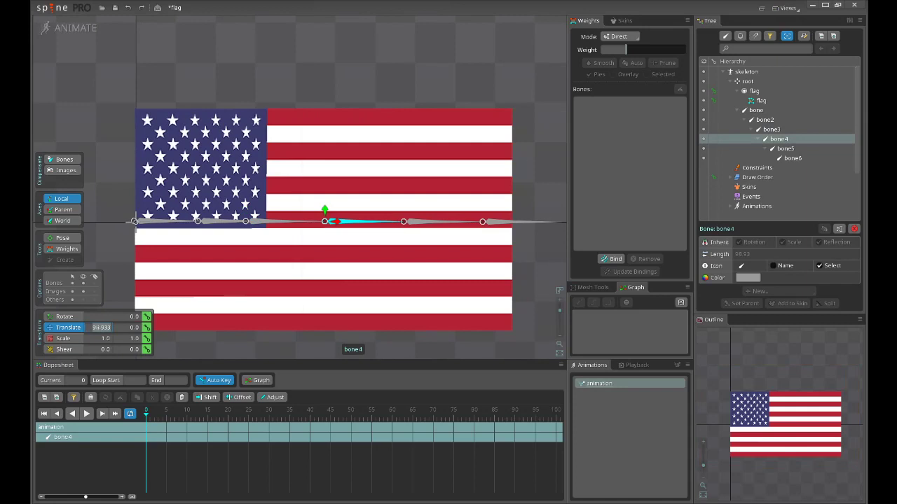
{"action": "type", "text": "40"}
{"action": "key", "text": "Return"}
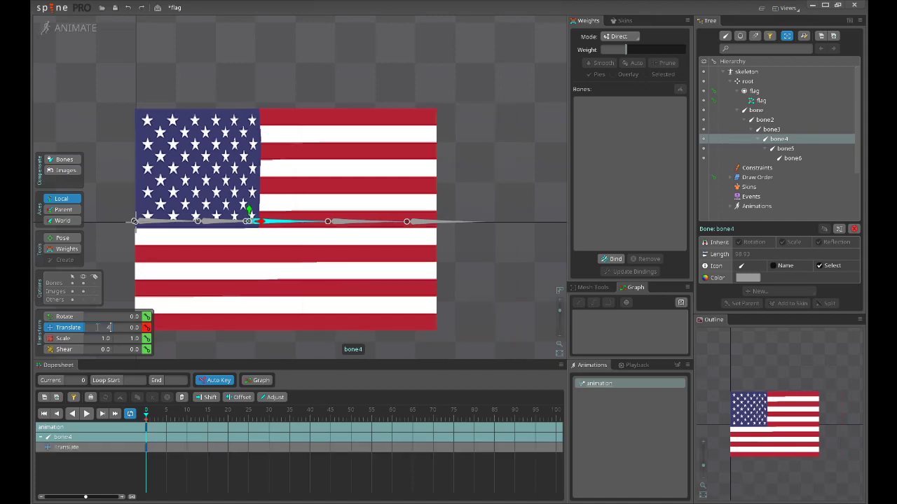
- Set bone5's X translation to 20 at frame 0
{"action": "left_click", "coordinate": [381, 225]}
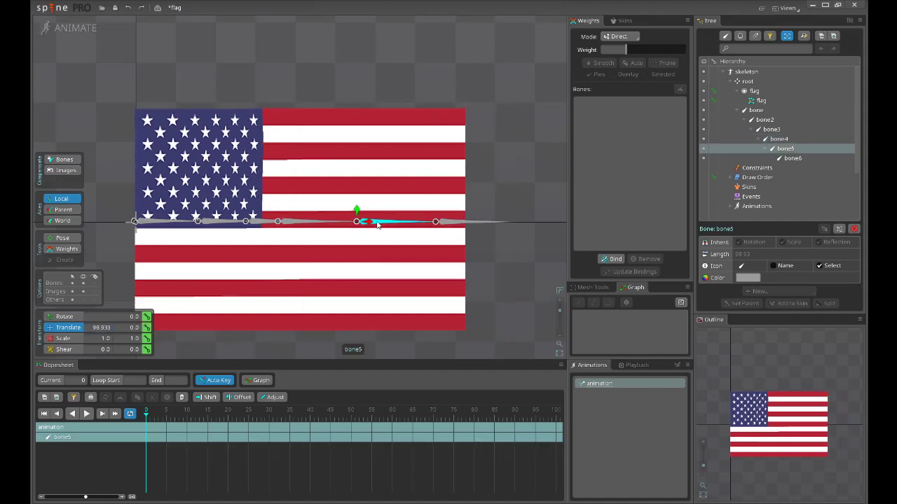
{"action": "type", "text": "20"}
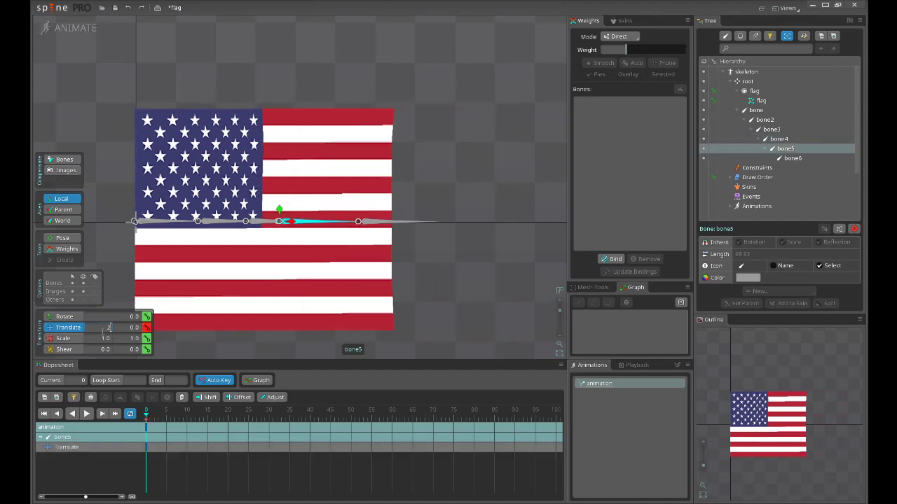
{"action": "key", "text": "Return"}
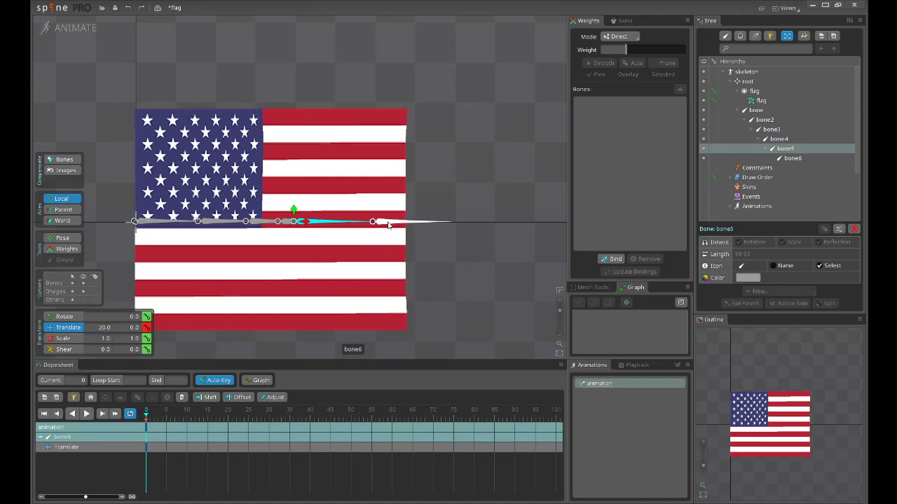
- Set bone6's X translation to 0 at frame 0
{"action": "left_click", "coordinate": [380, 222]}
{"action": "left_click", "coordinate": [101, 328]}
{"action": "type", "text": "20"}
{"action": "key", "text": "Return"}
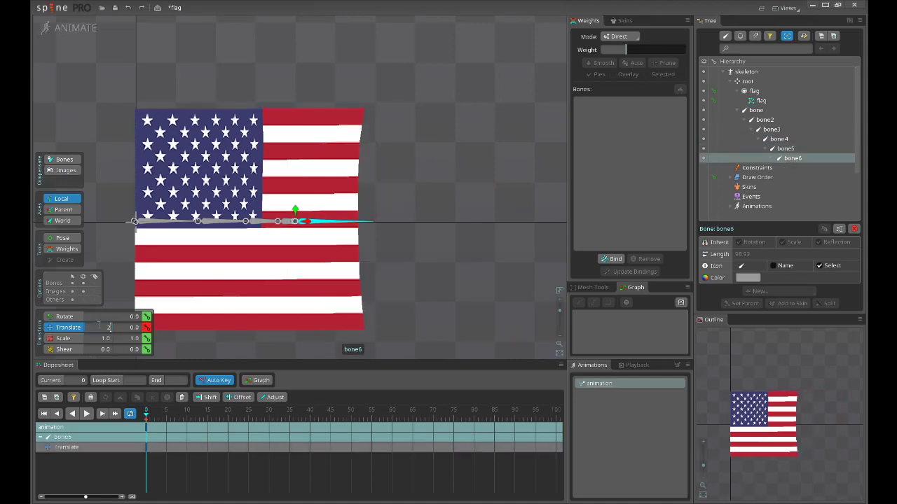
{"action": "key", "text": "Delete"}
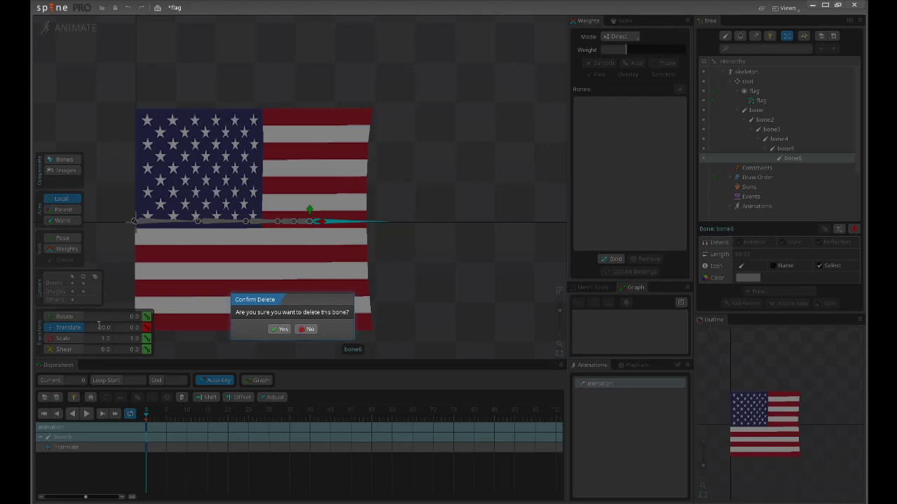
{"action": "key", "text": "Escape"}
{"action": "type", "text": "0"}
{"action": "key", "text": "Return"}
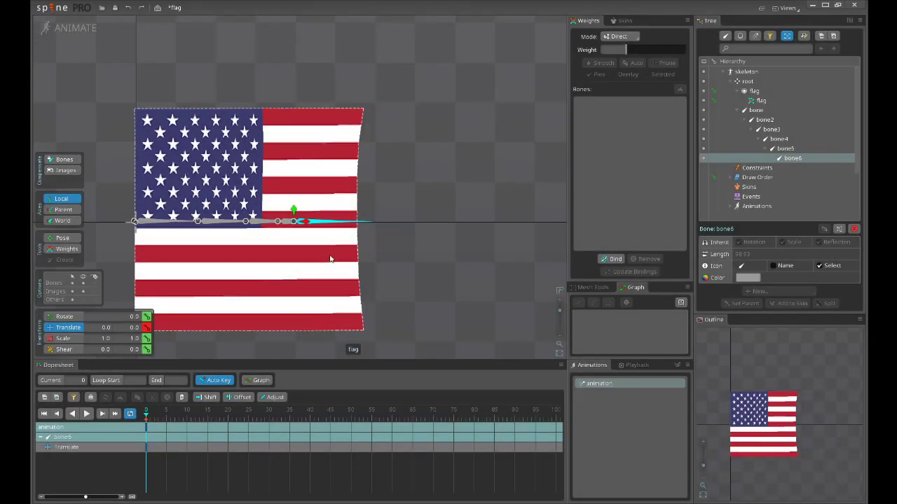
- Select all six bones of the flag chain with the timeline at frame 0
{"action": "left_click_drag", "start_coordinate": [410, 272], "coordinate": [460, 235]}
{"action": "scroll", "coordinate": [448, 254], "scroll_direction": "down", "scroll_amount": 3}
{"action": "scroll", "coordinate": [341, 231], "scroll_direction": "up", "scroll_amount": 3}
{"action": "scroll", "coordinate": [290, 211], "scroll_direction": "down", "scroll_amount": 3}
{"action": "left_click", "coordinate": [268, 190]}
{"action": "left_click_drag", "start_coordinate": [270, 167], "coordinate": [466, 280]}
{"action": "left_click", "coordinate": [149, 420]}
{"action": "left_click", "coordinate": [146, 419]}
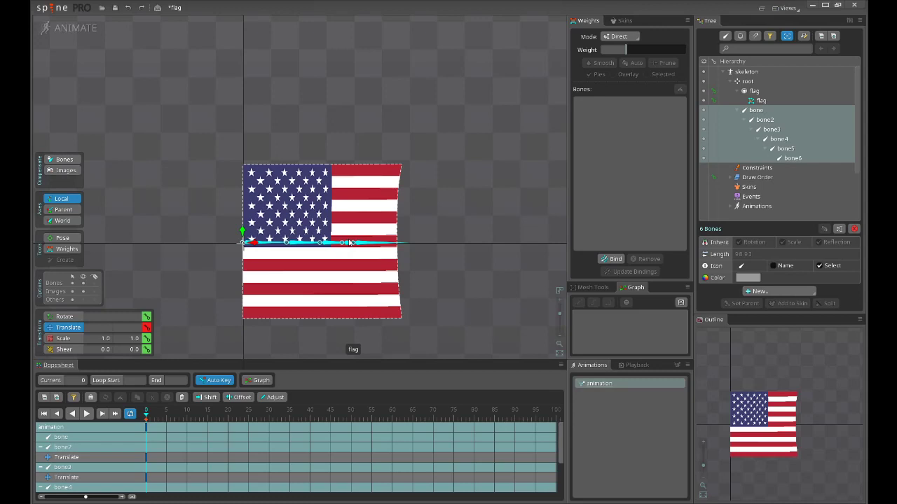
{"action": "left_click_drag", "start_coordinate": [349, 240], "coordinate": [337, 220]}
{"action": "scroll", "coordinate": [350, 227], "scroll_direction": "up", "scroll_amount": 2}
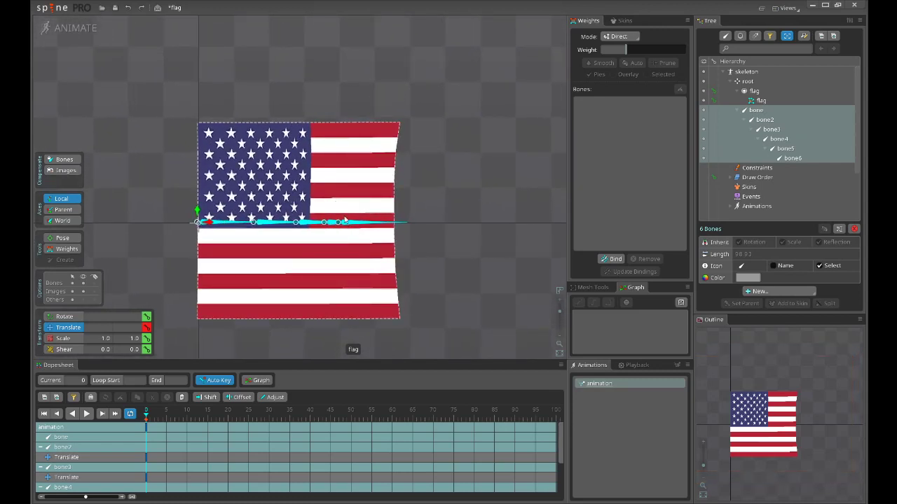
{"action": "scroll", "coordinate": [334, 234], "scroll_direction": "down", "scroll_amount": 1}
{"action": "scroll", "coordinate": [333, 234], "scroll_direction": "down", "scroll_amount": 1}
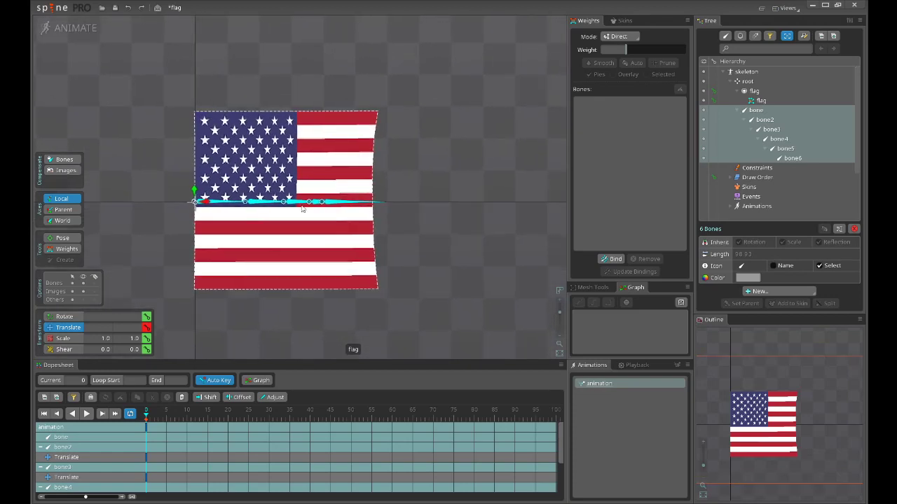
{"action": "scroll", "coordinate": [332, 232], "scroll_direction": "down", "scroll_amount": 1}
{"action": "scroll", "coordinate": [330, 228], "scroll_direction": "up", "scroll_amount": 1}
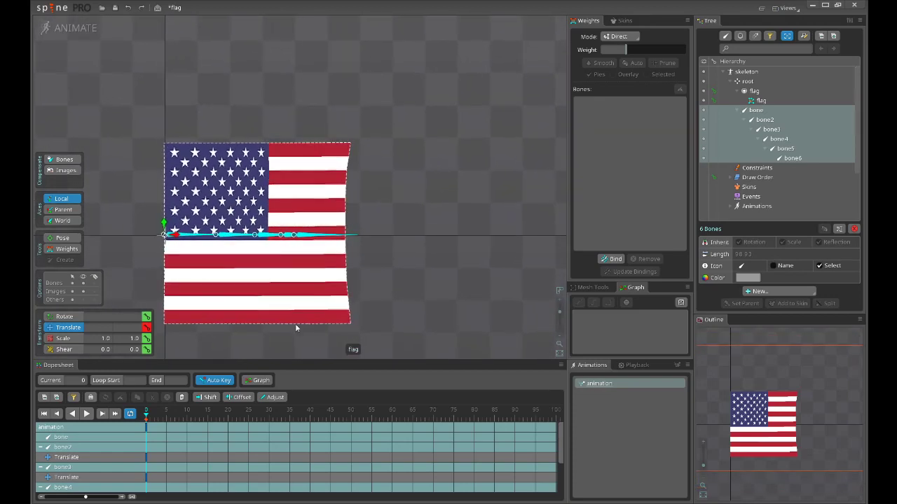
- Copy the six bones' compressed translate keys from frame 0 and paste them at frames 40 and 20
{"action": "left_click", "coordinate": [157, 426]}
{"action": "key", "text": "ctrl+c"}
{"action": "left_click", "coordinate": [229, 417]}
{"action": "left_click", "coordinate": [311, 417]}
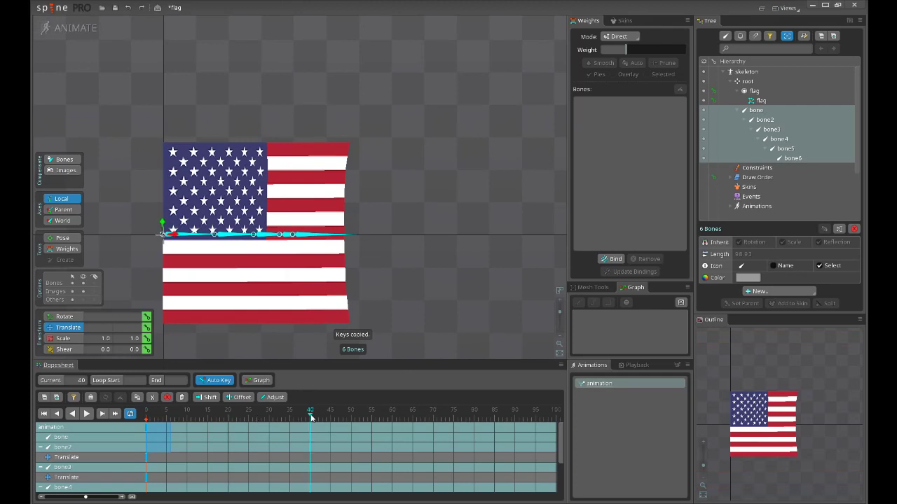
{"action": "left_click_drag", "start_coordinate": [220, 447], "coordinate": [220, 449]}
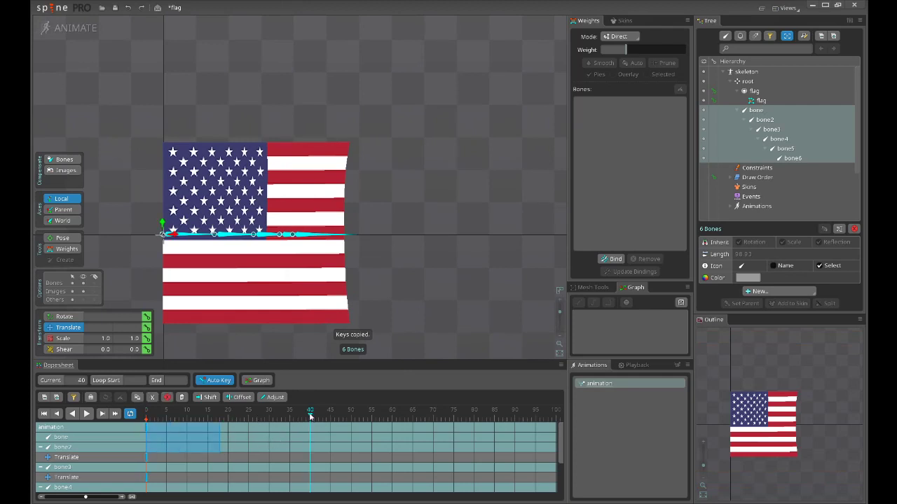
{"action": "left_click_drag", "start_coordinate": [254, 473], "coordinate": [232, 473]}
{"action": "key", "text": "ctrl+c"}
{"action": "left_click", "coordinate": [229, 414]}
{"action": "key", "text": "ctrl+v"}
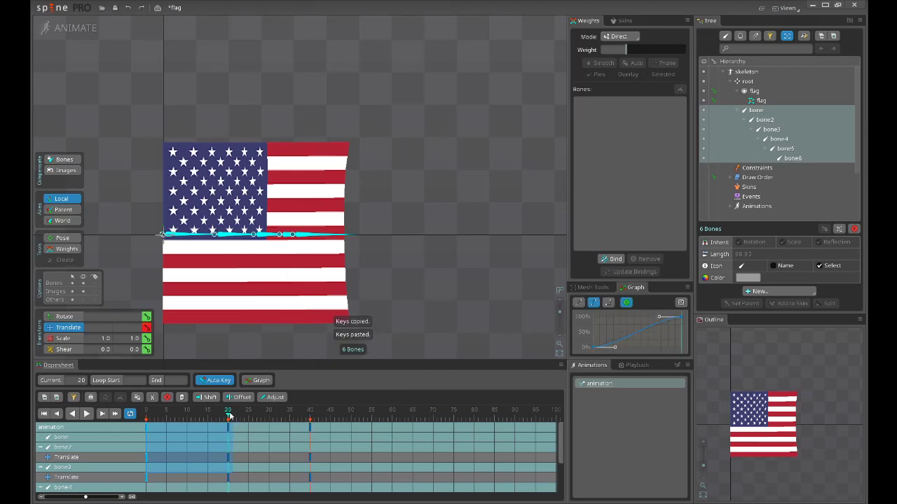
{"action": "left_click", "coordinate": [228, 430]}
{"action": "scroll", "coordinate": [321, 225], "scroll_direction": "down", "scroll_amount": 2}
{"action": "left_click_drag", "start_coordinate": [321, 224], "coordinate": [346, 192]}
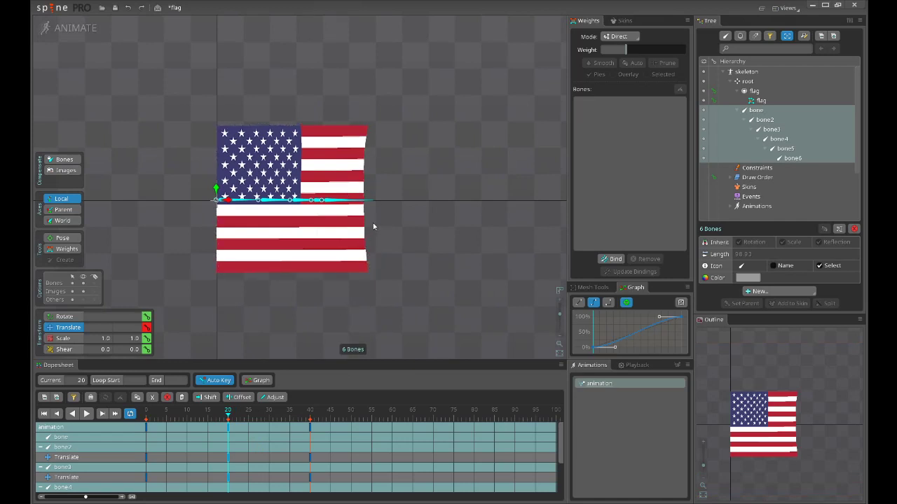
{"action": "left_click_drag", "start_coordinate": [399, 240], "coordinate": [418, 258]}
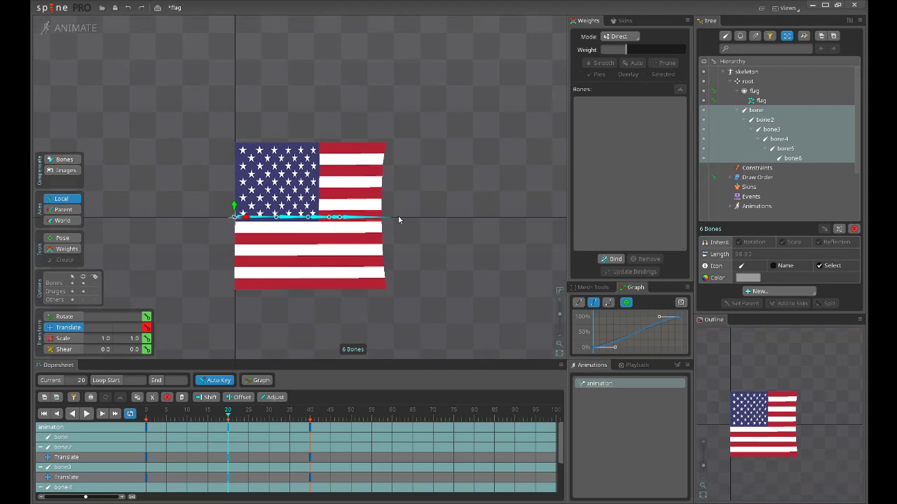
{"action": "scroll", "coordinate": [347, 219], "scroll_direction": "up", "scroll_amount": 2}
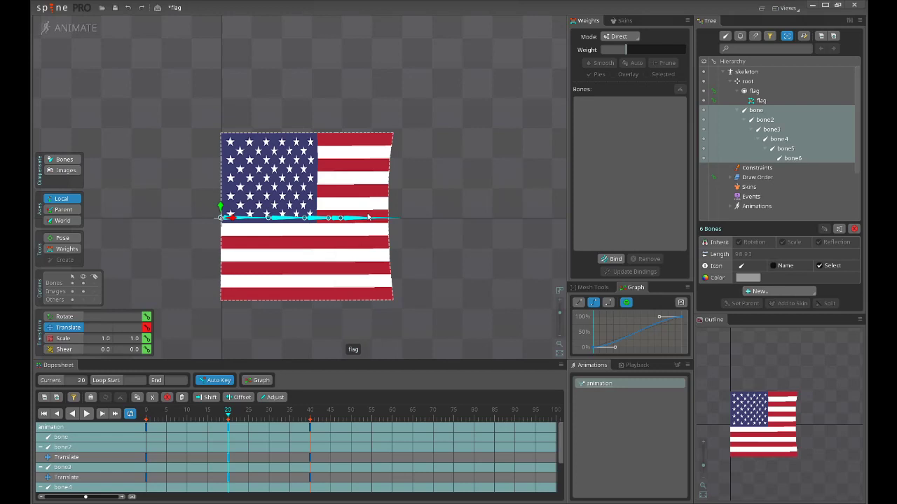
{"action": "left_click", "coordinate": [147, 427]}
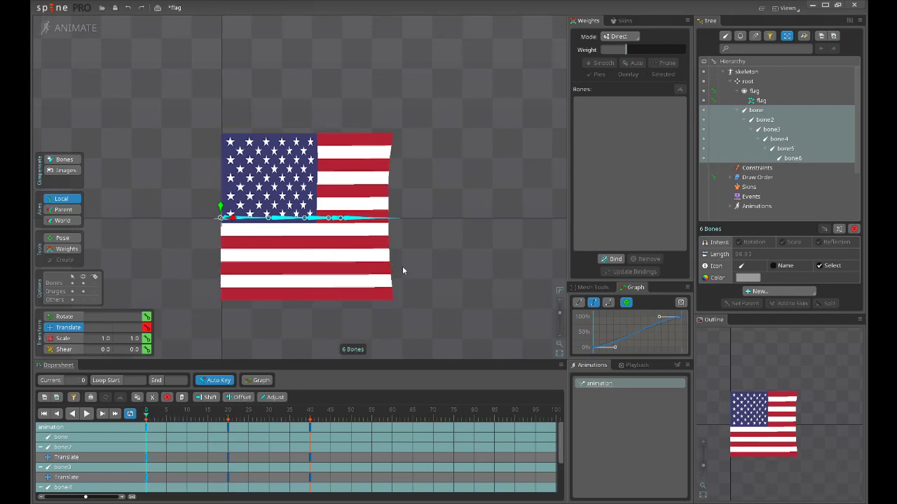
{"action": "scroll", "coordinate": [403, 272], "scroll_direction": "down", "scroll_amount": 3}
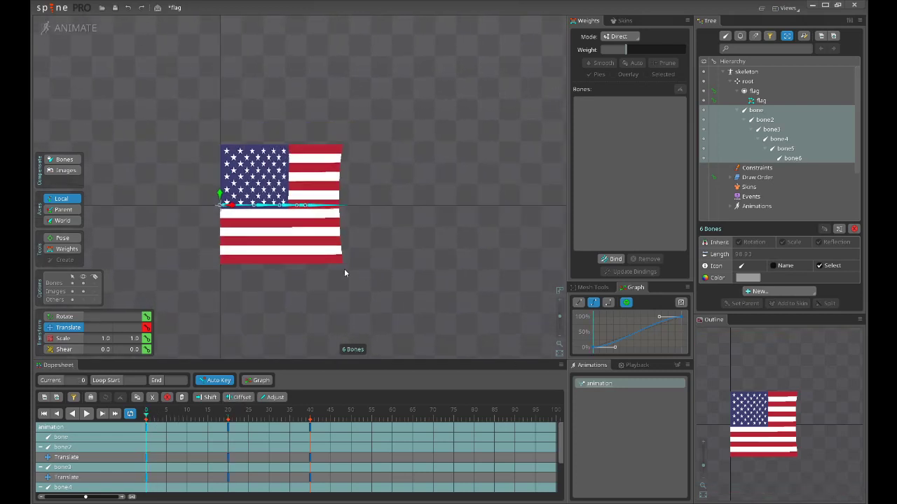
{"action": "left_click_drag", "start_coordinate": [343, 273], "coordinate": [364, 298]}
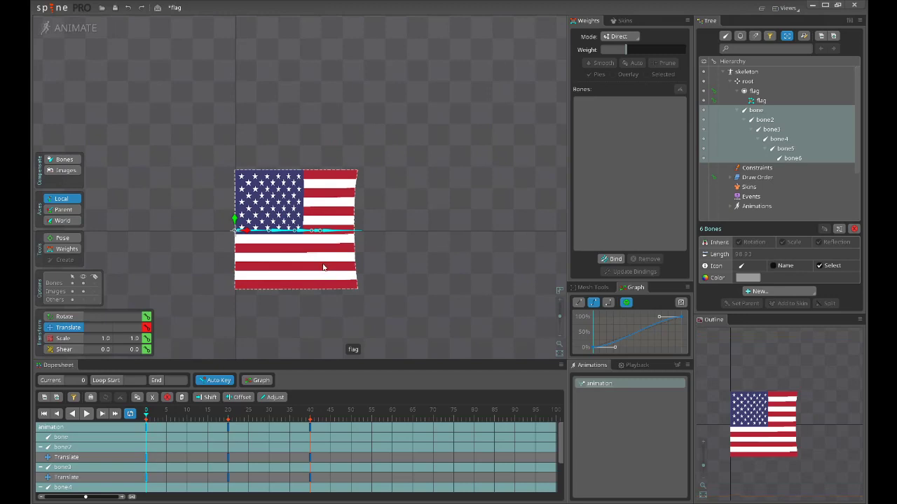
{"action": "left_click_drag", "start_coordinate": [323, 268], "coordinate": [366, 256]}
{"action": "scroll", "coordinate": [352, 247], "scroll_direction": "up", "scroll_amount": 3}
{"action": "scroll", "coordinate": [339, 250], "scroll_direction": "down", "scroll_amount": 1}
{"action": "scroll", "coordinate": [368, 246], "scroll_direction": "down", "scroll_amount": 1}
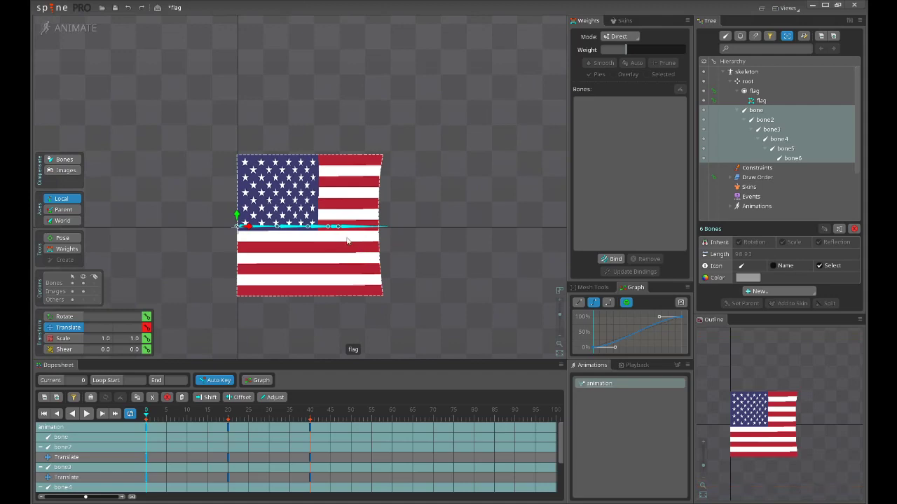
{"action": "scroll", "coordinate": [346, 241], "scroll_direction": "up", "scroll_amount": 2}
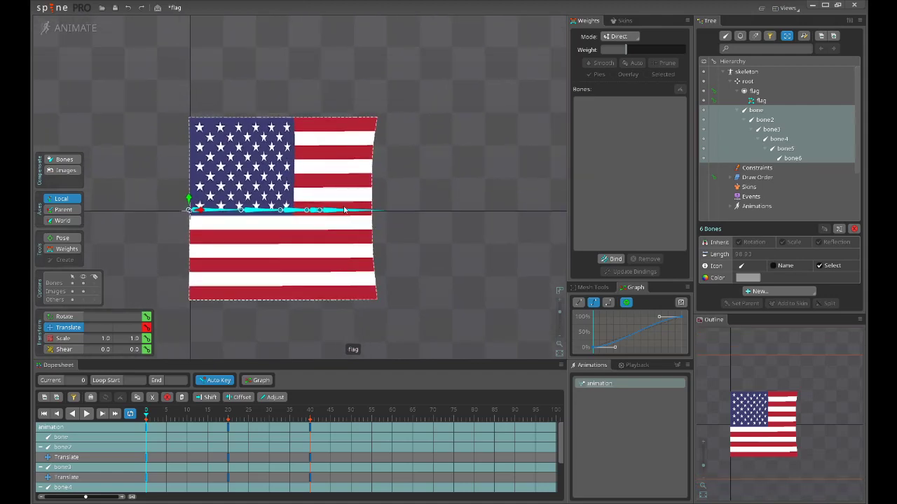
{"action": "scroll", "coordinate": [330, 223], "scroll_direction": "down", "scroll_amount": 2}
{"action": "scroll", "coordinate": [341, 218], "scroll_direction": "up", "scroll_amount": 1}
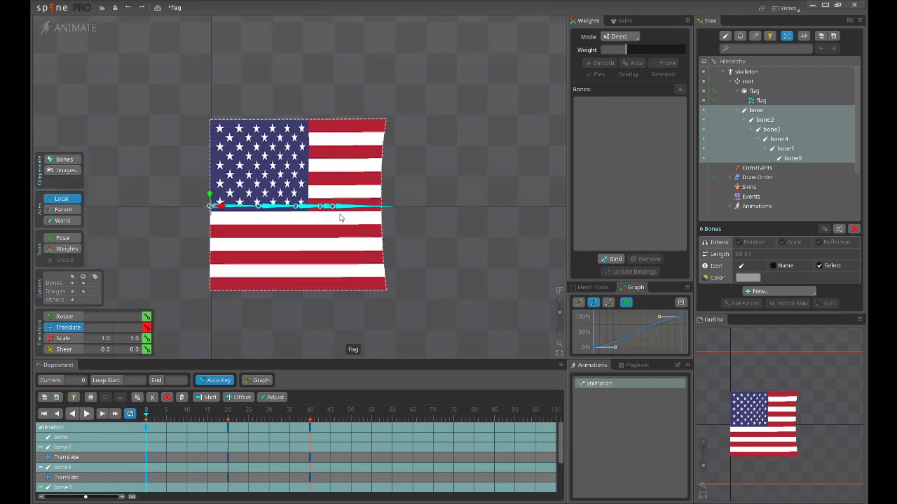
{"action": "left_click_drag", "start_coordinate": [394, 246], "coordinate": [371, 245]}
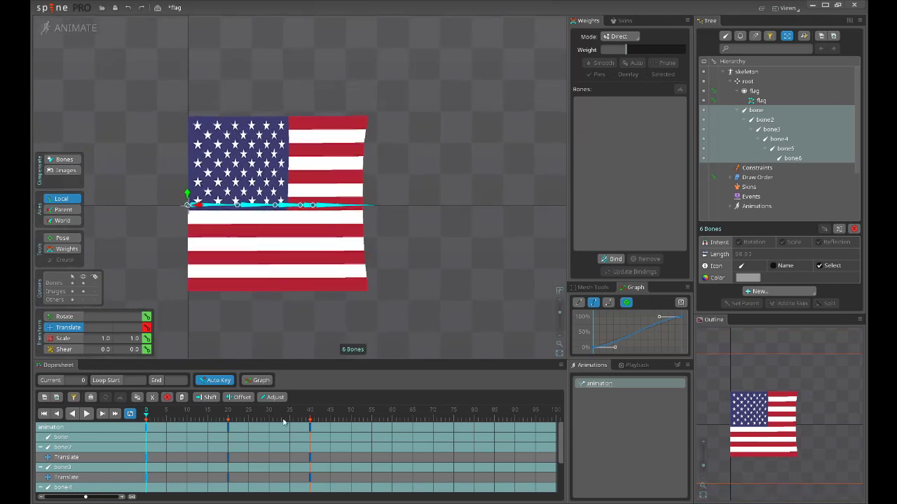
{"action": "left_click", "coordinate": [159, 428]}
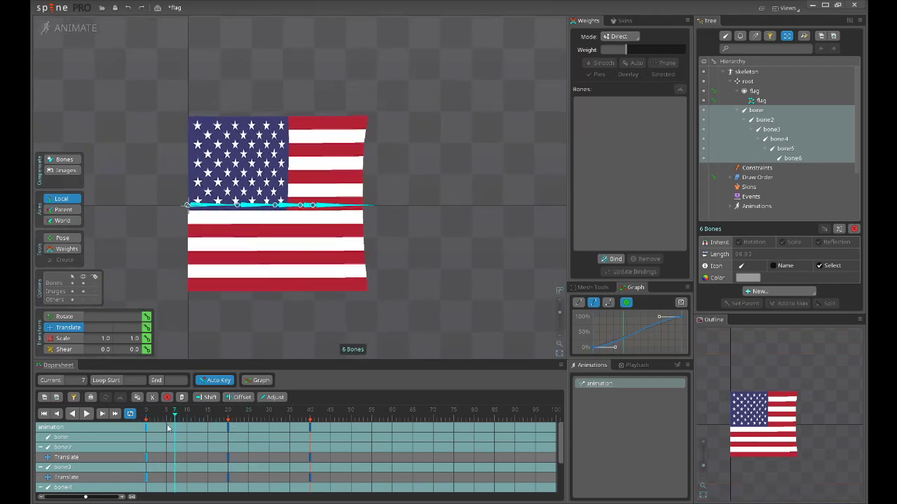
{"action": "left_click_drag", "start_coordinate": [160, 429], "coordinate": [187, 424]}
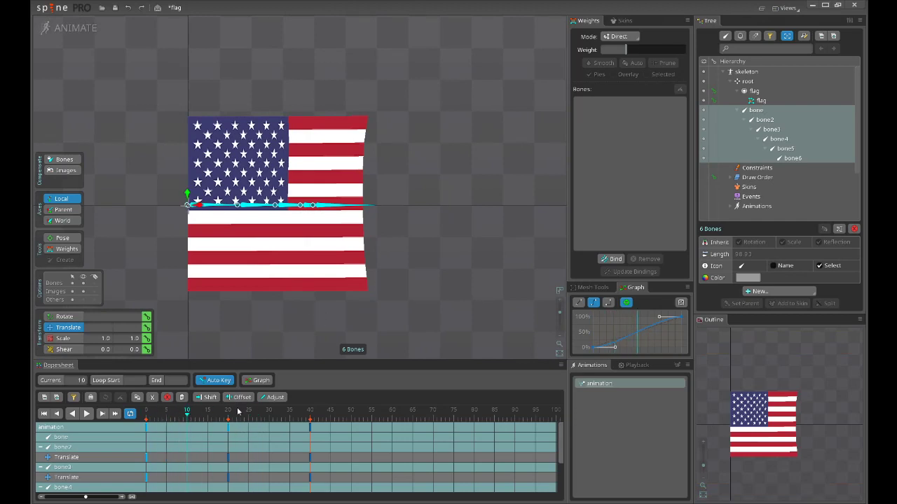
{"action": "left_click", "coordinate": [211, 205]}
{"action": "left_click", "coordinate": [211, 206]}
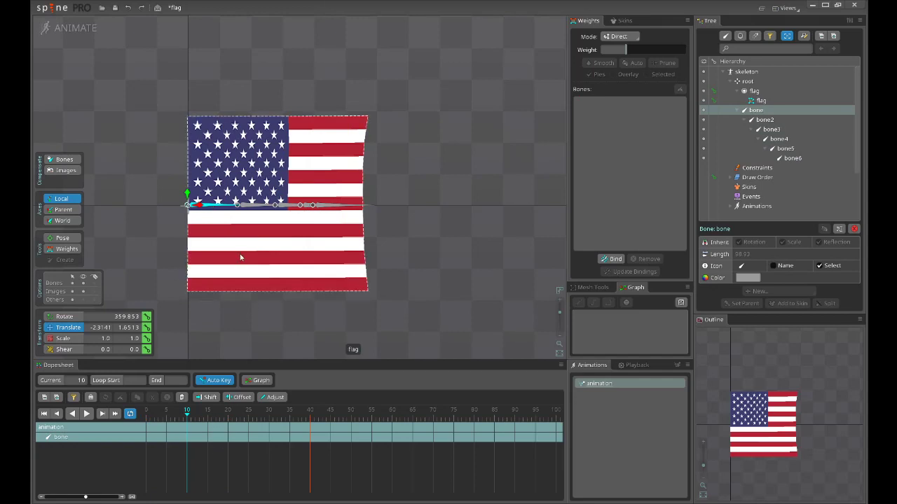
{"action": "left_click", "coordinate": [249, 205]}
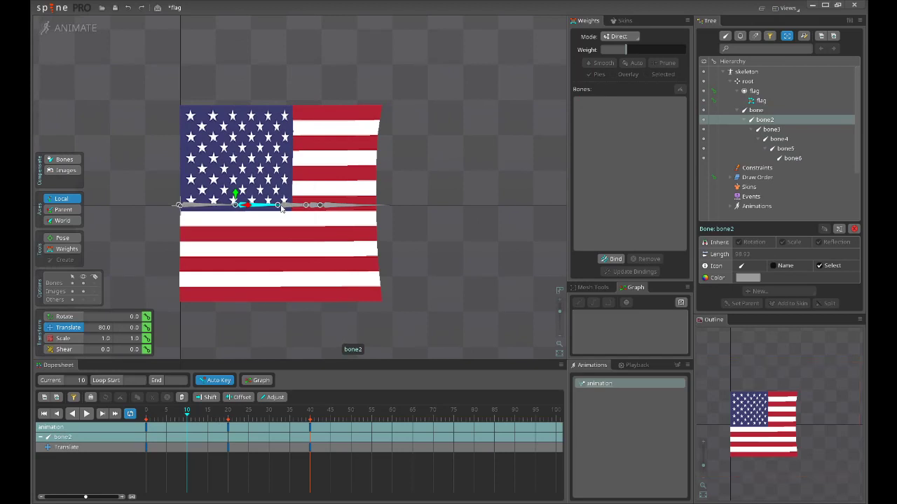
{"action": "left_click_drag", "start_coordinate": [408, 227], "coordinate": [391, 216]}
{"action": "scroll", "coordinate": [394, 218], "scroll_direction": "down", "scroll_amount": 2}
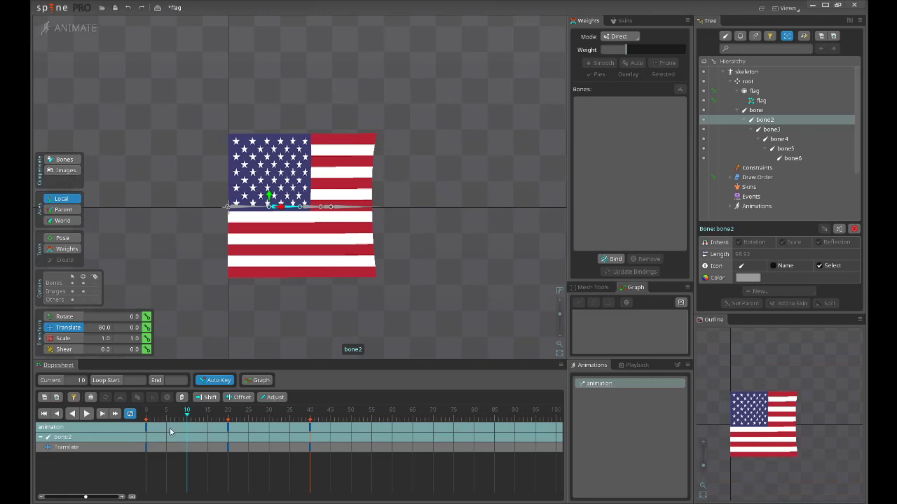
- Move the compressed keys from frame 0 to frame 5, and key all six bones' uncompressed translation at frame 0
{"action": "left_click", "coordinate": [141, 418]}
{"action": "key", "text": "Escape"}
{"action": "left_click_drag", "start_coordinate": [146, 427], "coordinate": [167, 426]}
{"action": "left_click", "coordinate": [261, 208]}
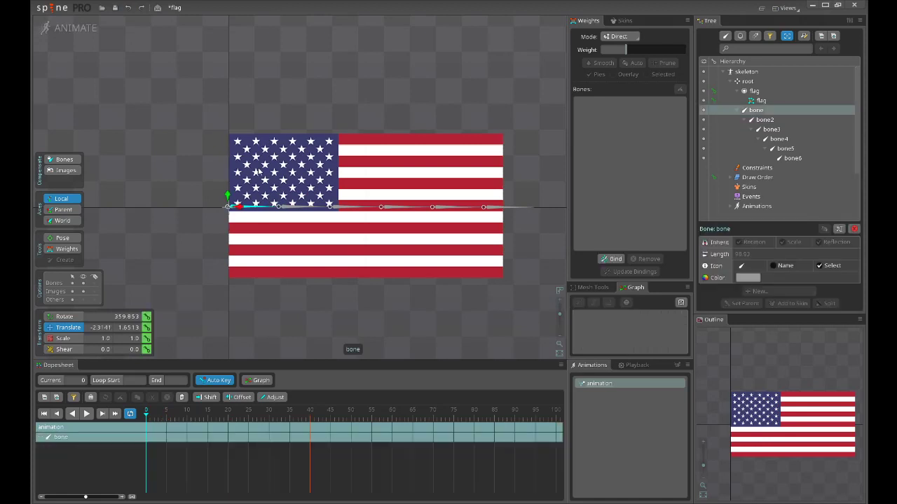
{"action": "left_click_drag", "start_coordinate": [261, 184], "coordinate": [517, 239]}
{"action": "left_click", "coordinate": [146, 327]}
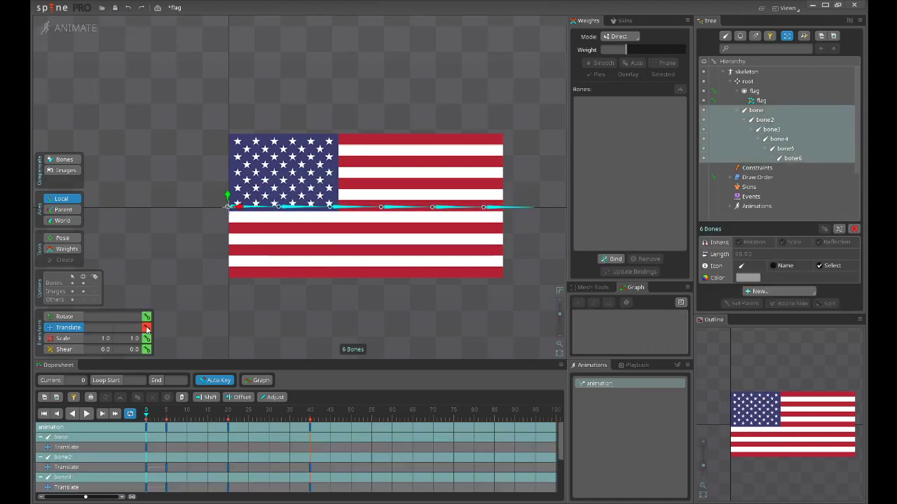
- Cut the uncompressed keys from frame 0 and move the compressed keys from frame 5 back to frame 0
{"action": "left_click", "coordinate": [147, 434]}
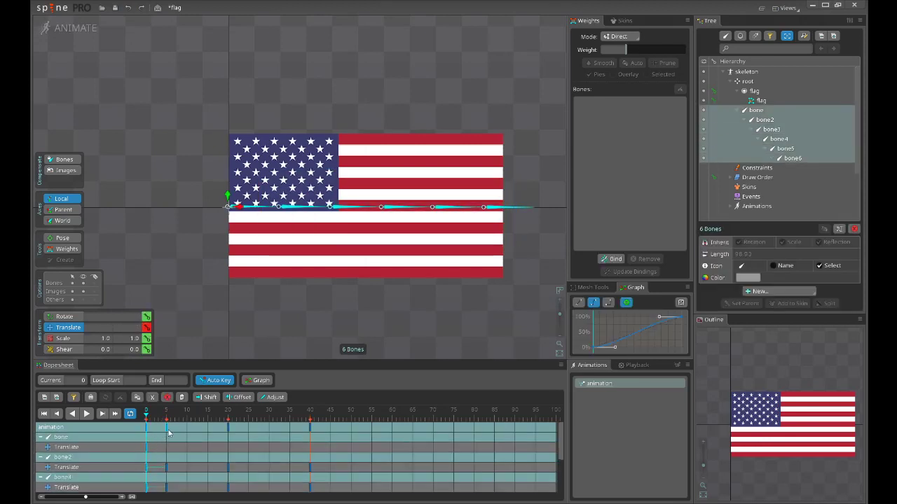
{"action": "key", "text": "Delete"}
{"action": "left_click_drag", "start_coordinate": [166, 428], "coordinate": [136, 428]}
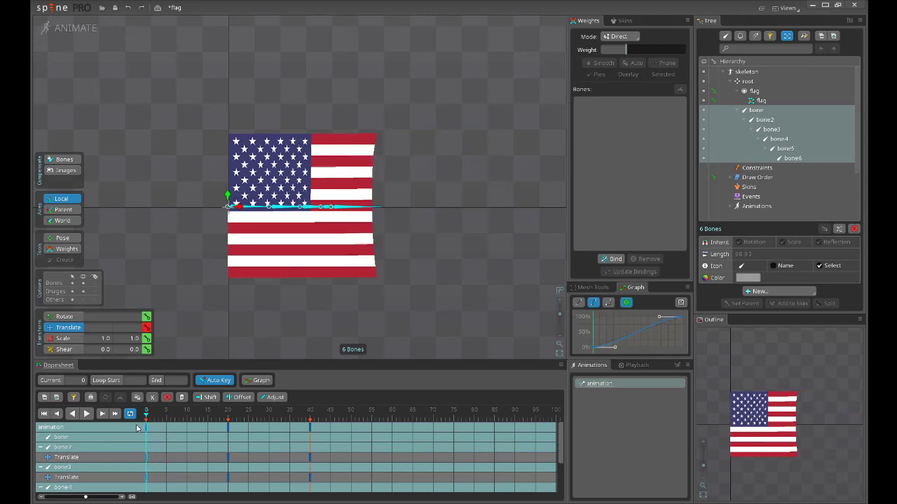
- Paste the uncompressed translate keys at frames 10 and 30
{"action": "left_click", "coordinate": [187, 414]}
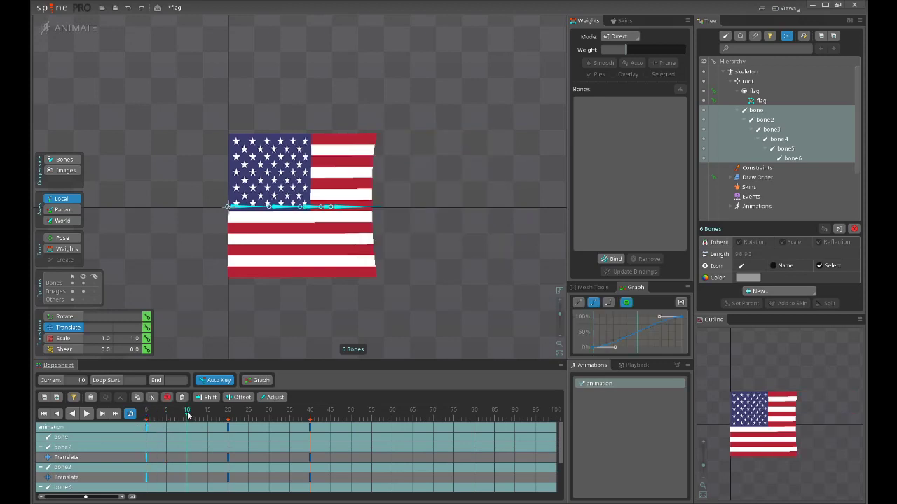
{"action": "key", "text": "ctrl+v"}
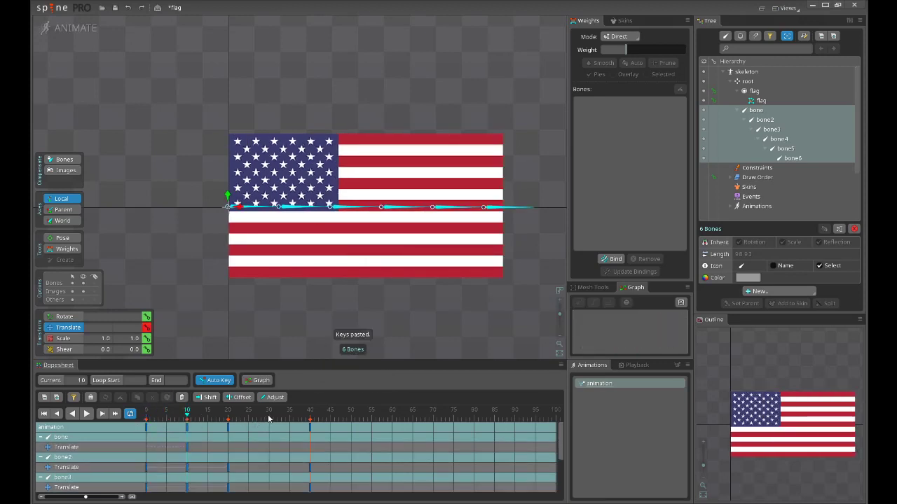
{"action": "left_click", "coordinate": [269, 415]}
{"action": "key", "text": "ctrl+v"}
- Delete the first bone's translate keys at frames 10 and 30, and clear the bone selection
{"action": "left_click_drag", "start_coordinate": [300, 450], "coordinate": [168, 452]}
{"action": "key", "text": "Delete"}
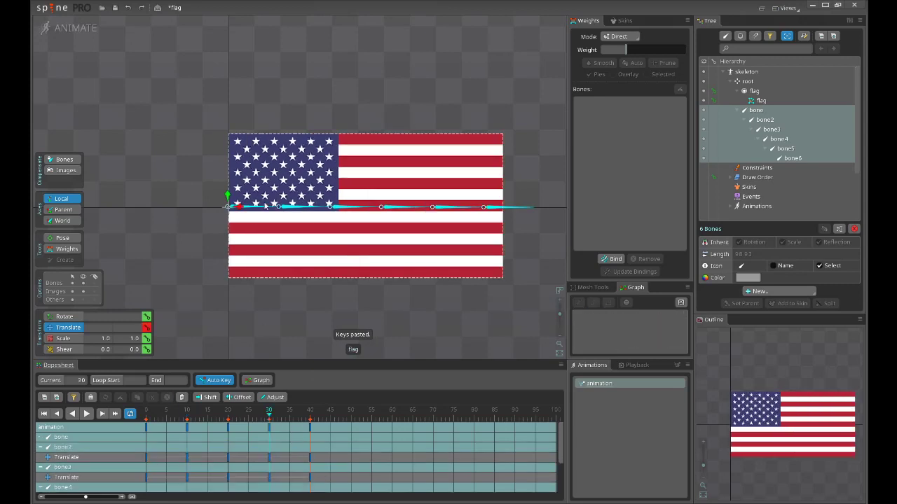
{"action": "left_click", "coordinate": [263, 207]}
{"action": "left_click_drag", "start_coordinate": [330, 312], "coordinate": [282, 340]}
{"action": "left_click", "coordinate": [196, 346]}
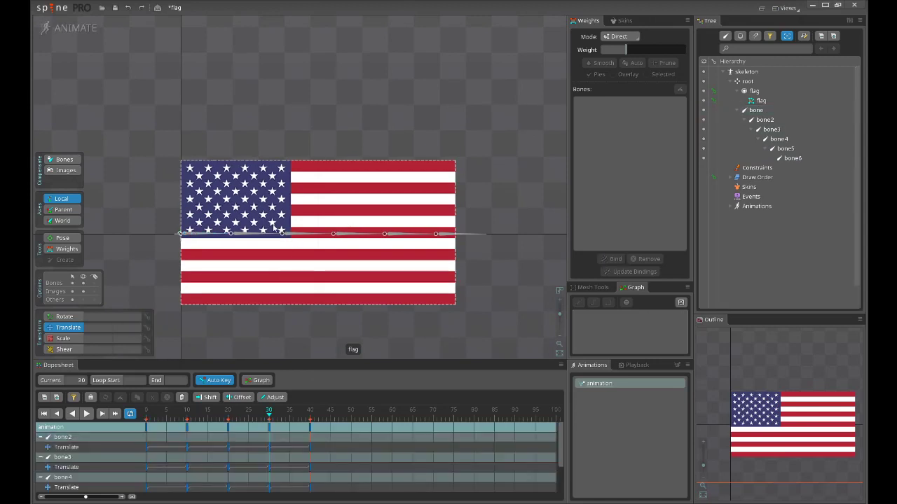
- Select bone2 through bone6 with all their translate keys and play the animation
{"action": "left_click_drag", "start_coordinate": [254, 200], "coordinate": [478, 266]}
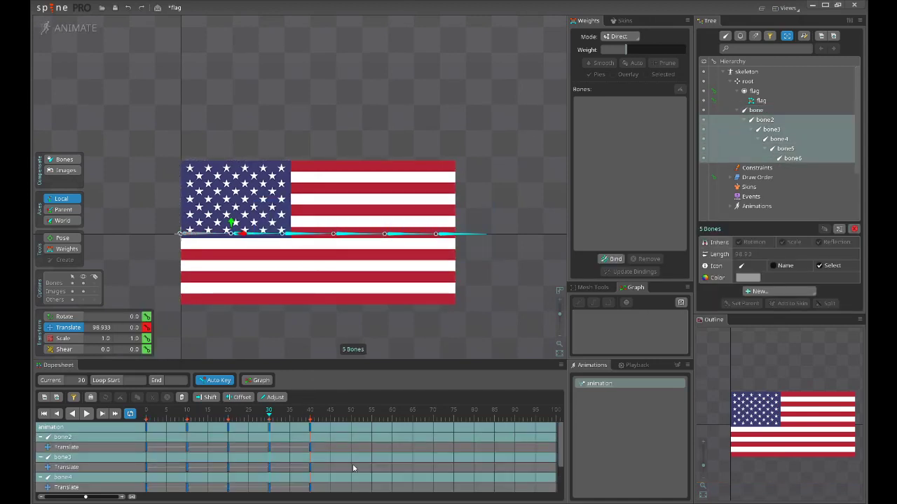
{"action": "left_click_drag", "start_coordinate": [354, 469], "coordinate": [143, 387]}
{"action": "key", "text": "l"}
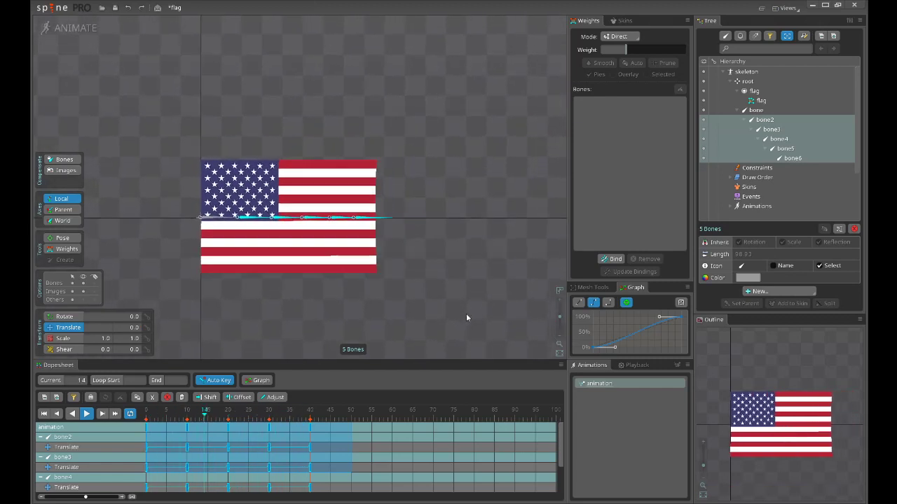
- Stop playback, clear the key selection, and compare the flag's compressed and extended poses across frames 0 to 30
{"action": "key", "text": "l"}
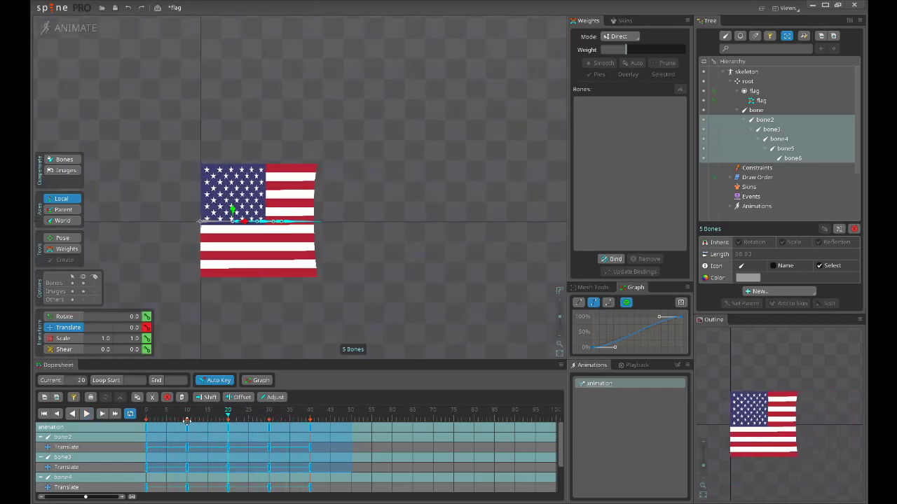
{"action": "left_click", "coordinate": [187, 416]}
{"action": "left_click", "coordinate": [269, 412]}
{"action": "left_click", "coordinate": [340, 211]}
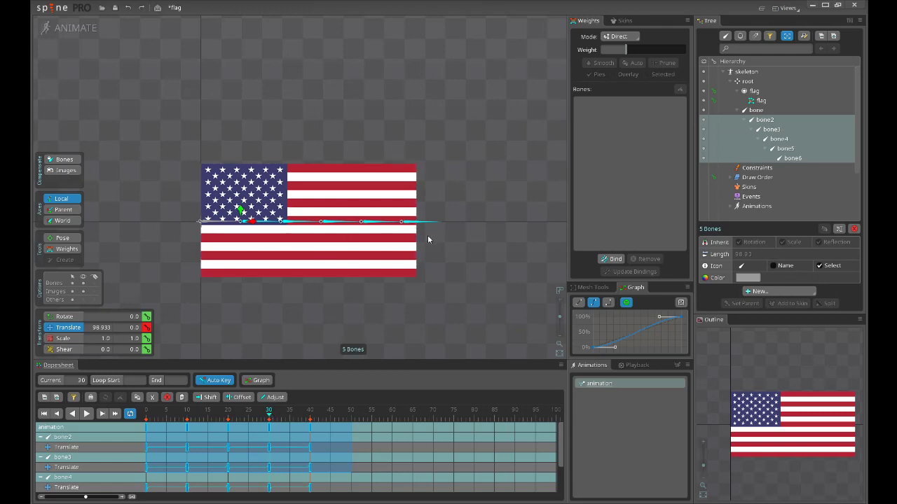
{"action": "left_click_drag", "start_coordinate": [431, 244], "coordinate": [432, 278]}
{"action": "left_click", "coordinate": [382, 433]}
{"action": "left_click", "coordinate": [135, 418]}
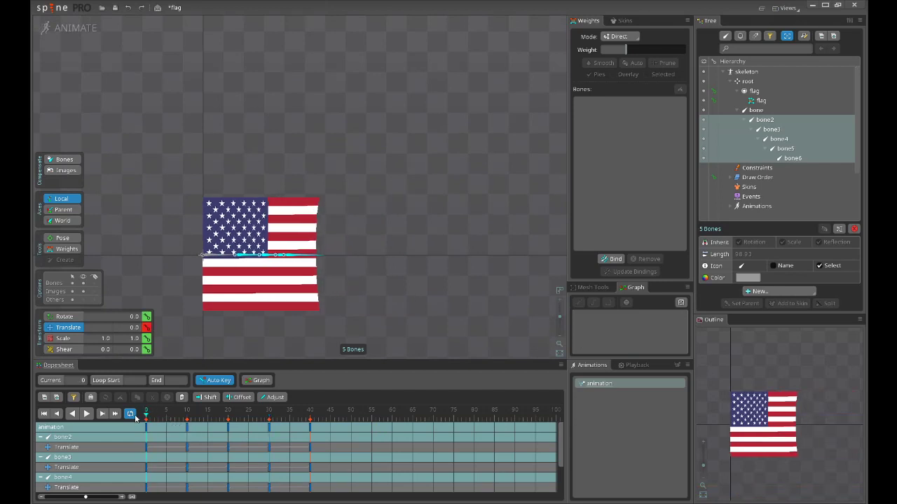
{"action": "left_click_drag", "start_coordinate": [140, 418], "coordinate": [228, 417]}
{"action": "scroll", "coordinate": [304, 318], "scroll_direction": "up", "scroll_amount": 3}
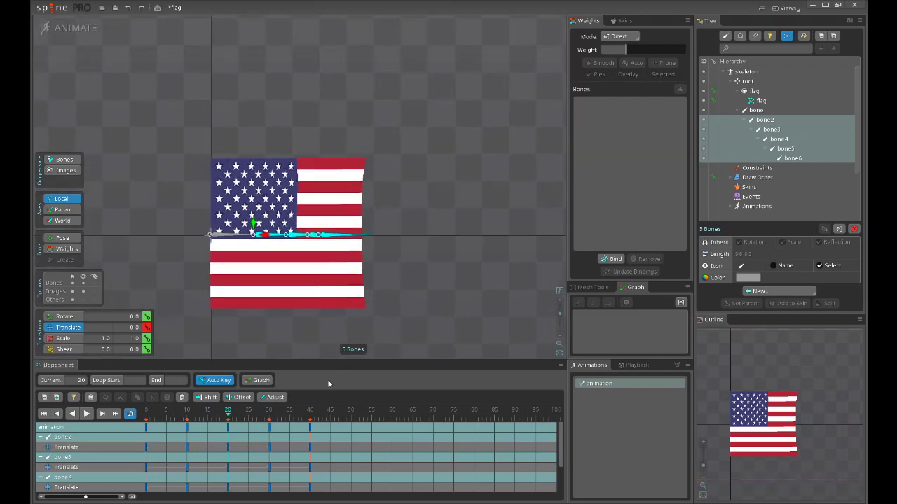
{"action": "left_click_drag", "start_coordinate": [274, 415], "coordinate": [229, 419]}
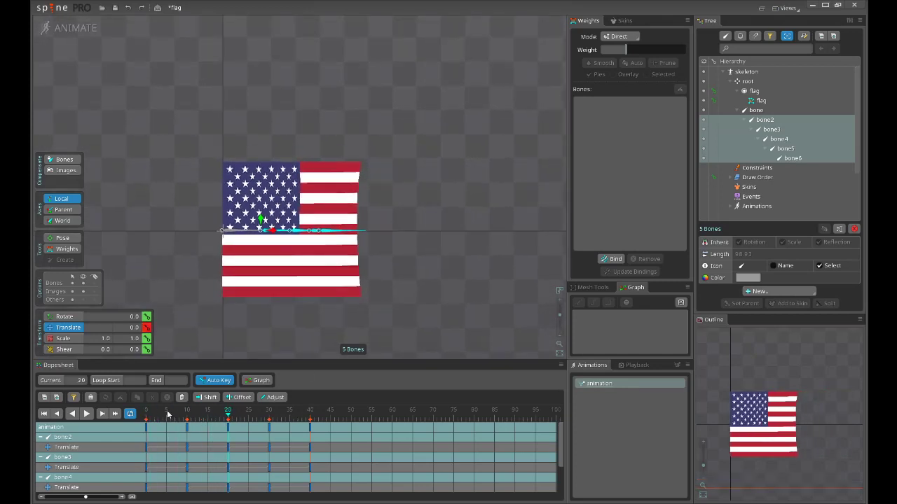
- At frame 0, set bone2's X and Y scale to 0.95
{"action": "left_click", "coordinate": [146, 414]}
{"action": "scroll", "coordinate": [265, 227], "scroll_direction": "up", "scroll_amount": 2}
{"action": "left_click", "coordinate": [281, 234]}
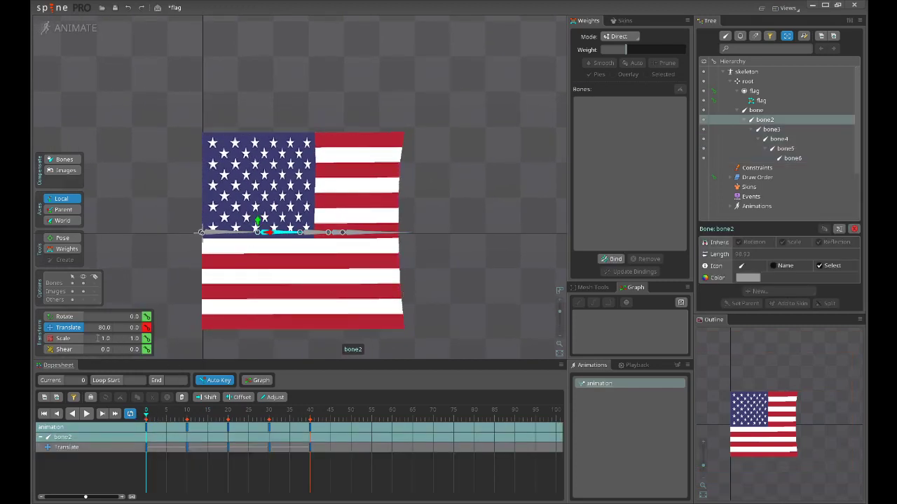
{"action": "left_click", "coordinate": [98, 338]}
{"action": "left_click", "coordinate": [95, 339]}
{"action": "left_click_drag", "start_coordinate": [101, 338], "coordinate": [146, 347]}
{"action": "key", "text": "BackSpace"}
{"action": "type", "text": ".95"}
{"action": "key", "text": "Return"}
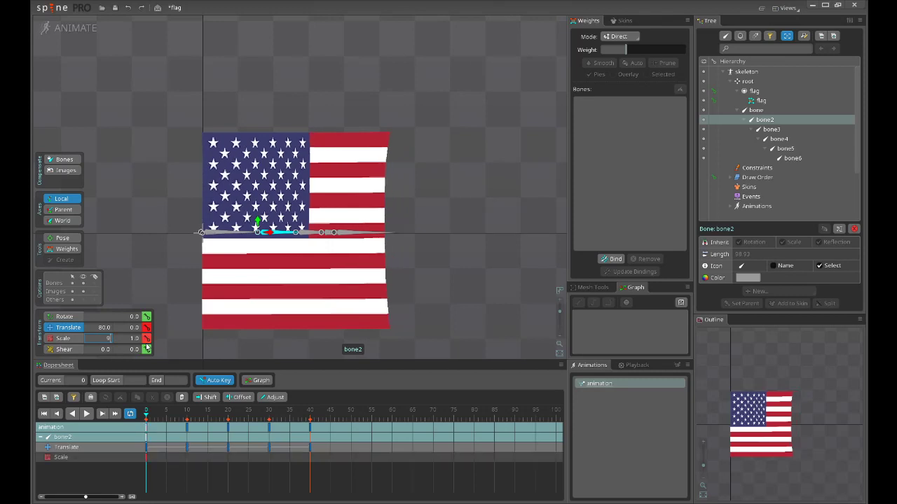
{"action": "key", "text": "Tab"}
{"action": "type", "text": ".95"}
{"action": "key", "text": "Return"}
- Set bone3's X and Y scale to 0.9 at frame 0
{"action": "left_click", "coordinate": [772, 129]}
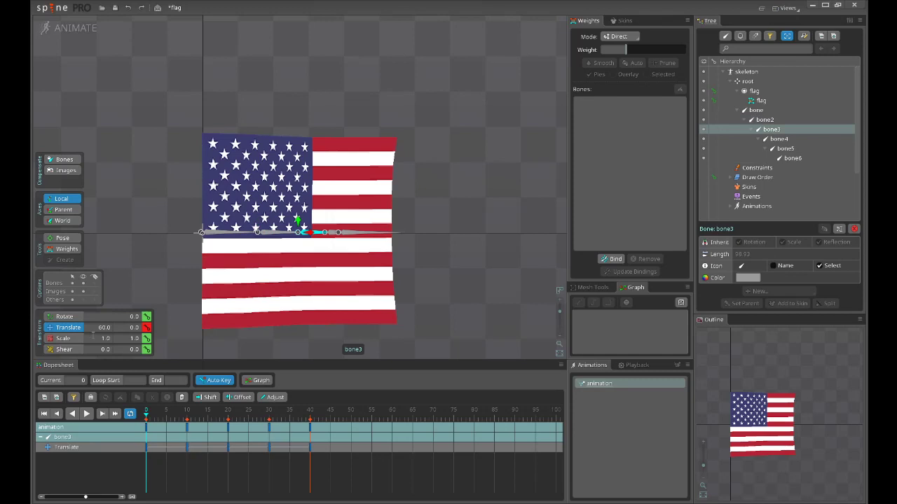
{"action": "left_click", "coordinate": [105, 338]}
{"action": "type", "text": ".9"}
{"action": "key", "text": "Tab"}
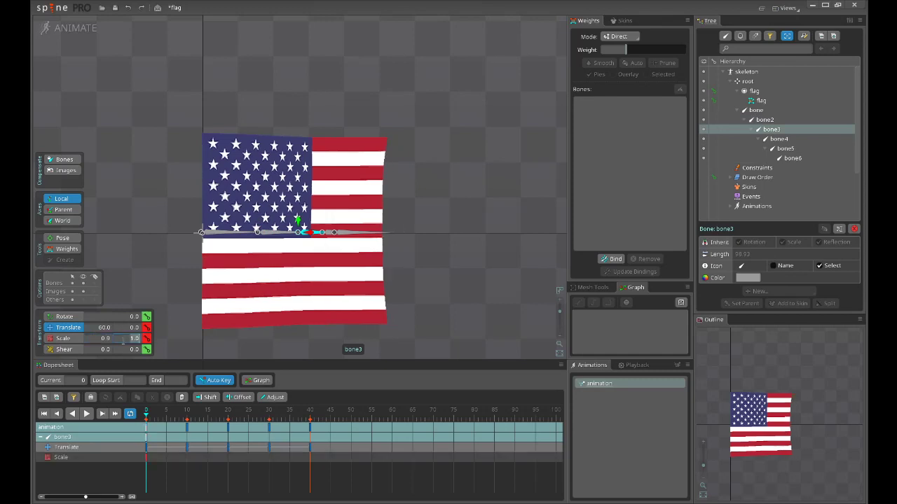
{"action": "type", "text": ".9"}
{"action": "key", "text": "Return"}
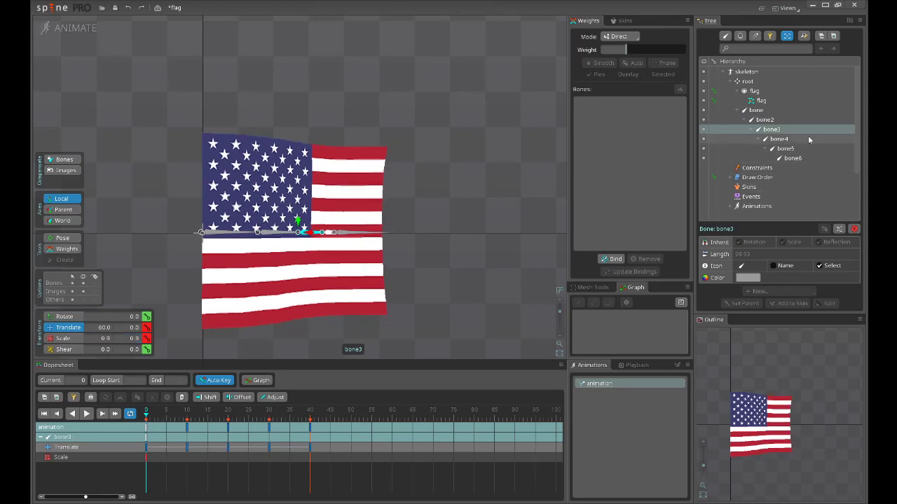
- Set bone4's X and Y scale to 0.85 at frame 0
{"action": "left_click", "coordinate": [811, 139]}
{"action": "left_click", "coordinate": [101, 336]}
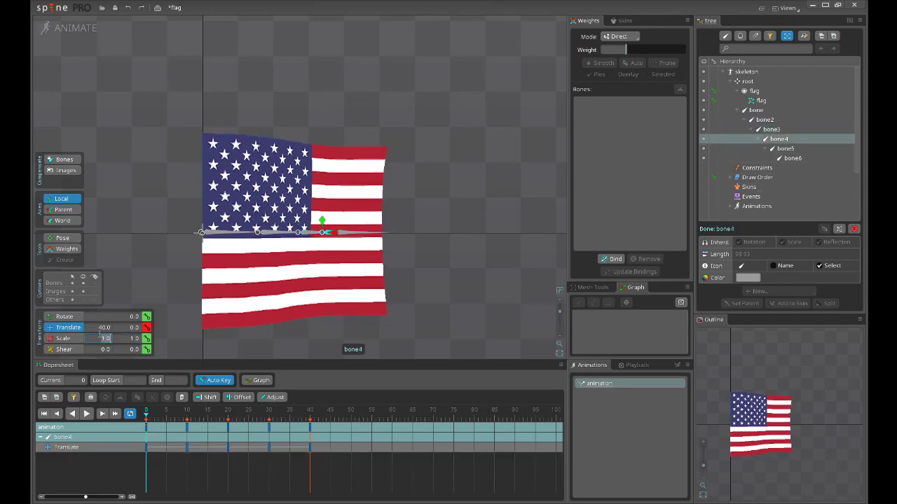
{"action": "type", "text": ".85"}
{"action": "key", "text": "Tab"}
{"action": "type", "text": ".85"}
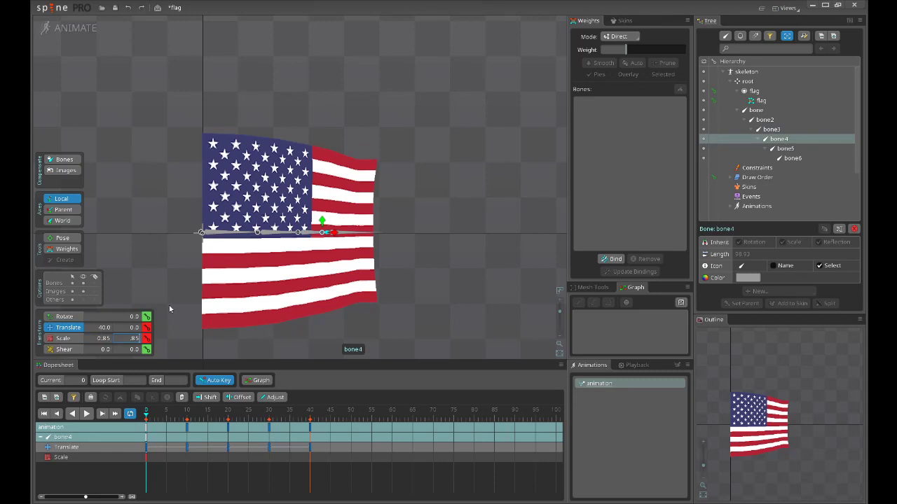
- Set bone5's X and Y scale to 0.8 at frame 0
{"action": "left_click", "coordinate": [786, 148]}
{"action": "left_click", "coordinate": [93, 339]}
{"action": "type", "text": ".9"}
{"action": "key", "text": "Tab"}
{"action": "type", "text": ".8"}
- Set bone6's X and Y scale to 0.75 at frame 0
{"action": "left_click", "coordinate": [793, 158]}
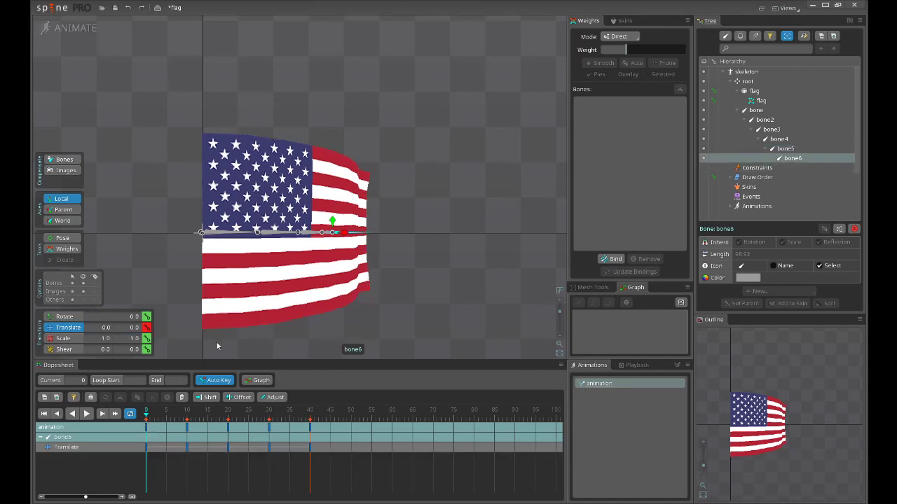
{"action": "left_click", "coordinate": [94, 338]}
{"action": "type", "text": ".75"}
{"action": "key", "text": "Return"}
{"action": "key", "text": "Tab"}
{"action": "type", "text": ".75"}
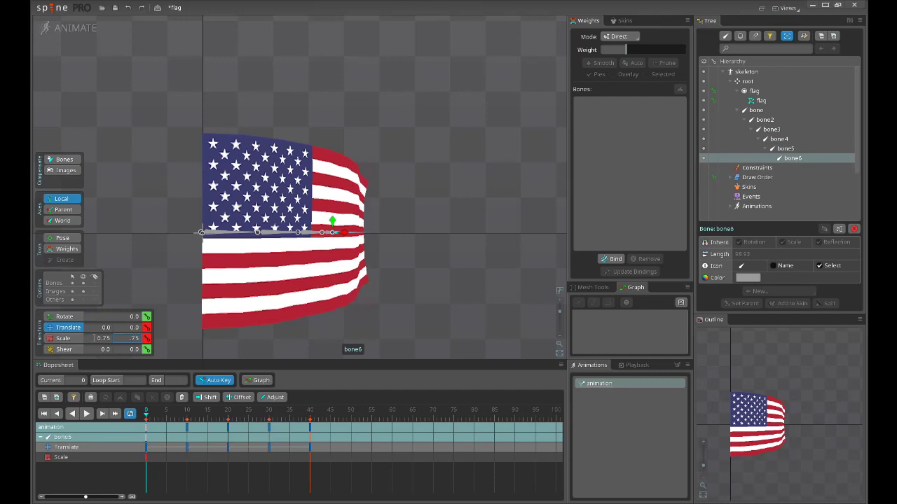
{"action": "key", "text": "Return"}
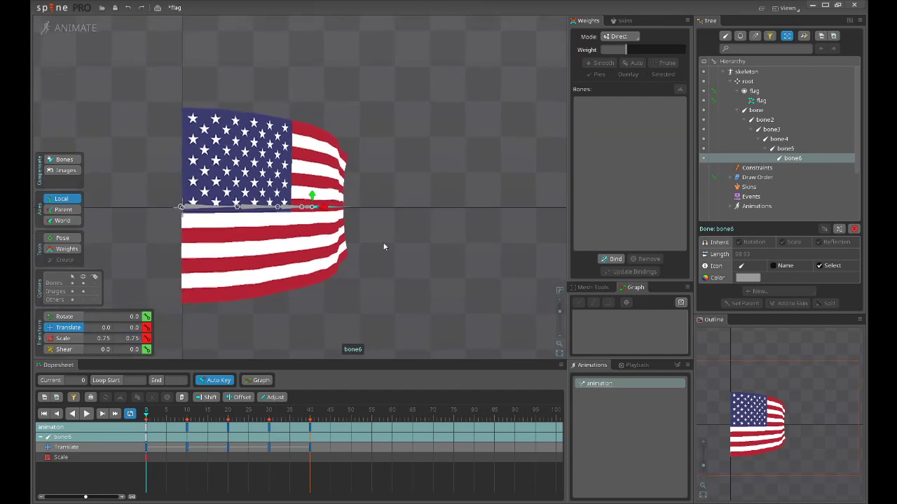
- Copy all bone keys from frame 0 to frame 40, and scrub the motion between frames 0 and 20
{"action": "left_click", "coordinate": [412, 229]}
{"action": "left_click", "coordinate": [147, 427]}
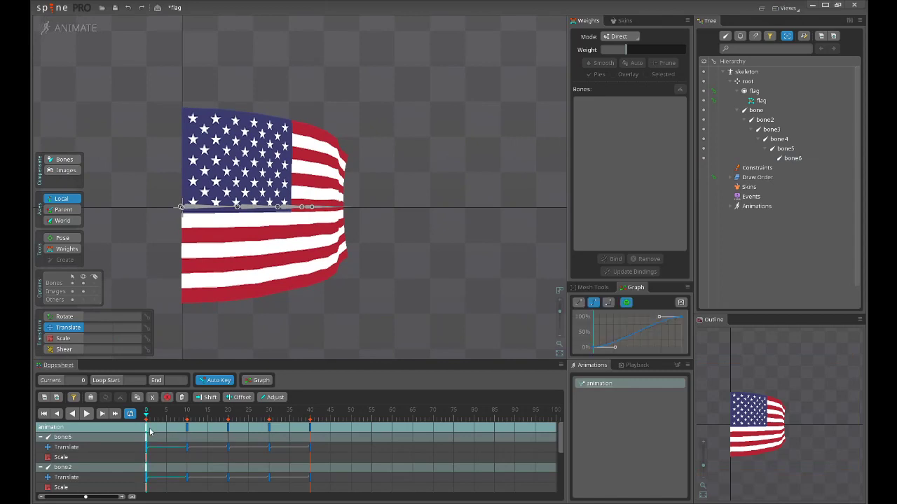
{"action": "key", "text": "ctrl+c"}
{"action": "left_click", "coordinate": [311, 432]}
{"action": "key", "text": "ctrl+v"}
{"action": "left_click", "coordinate": [229, 430]}
{"action": "mouse_move", "coordinate": [395, 267]}
{"action": "left_mouse_down"}
{"action": "mouse_move", "coordinate": [409, 274]}
{"action": "mouse_move", "coordinate": [406, 258]}
{"action": "left_mouse_up"}
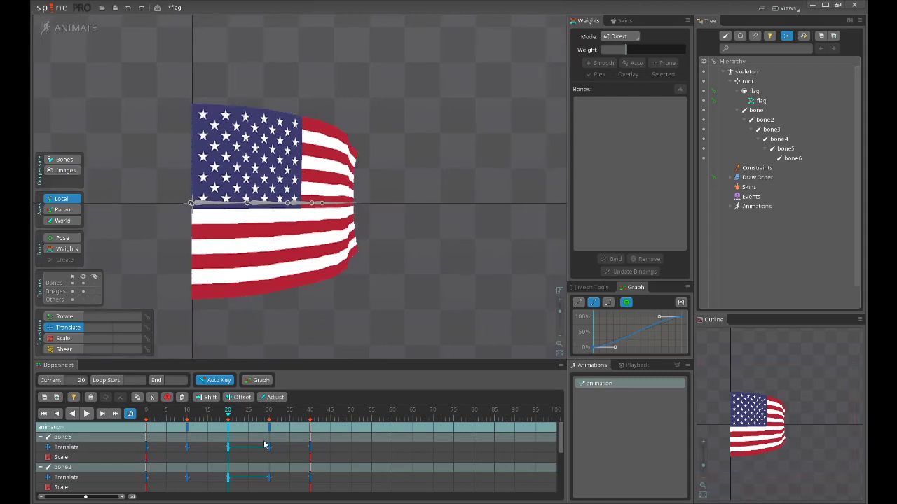
{"action": "left_click_drag", "start_coordinate": [229, 415], "coordinate": [147, 417]}
{"action": "left_click_drag", "start_coordinate": [185, 419], "coordinate": [227, 419]}
- At frame 20, set bone2's X and Y scale to 1.05
{"action": "left_click", "coordinate": [793, 159]}
{"action": "left_click", "coordinate": [267, 204]}
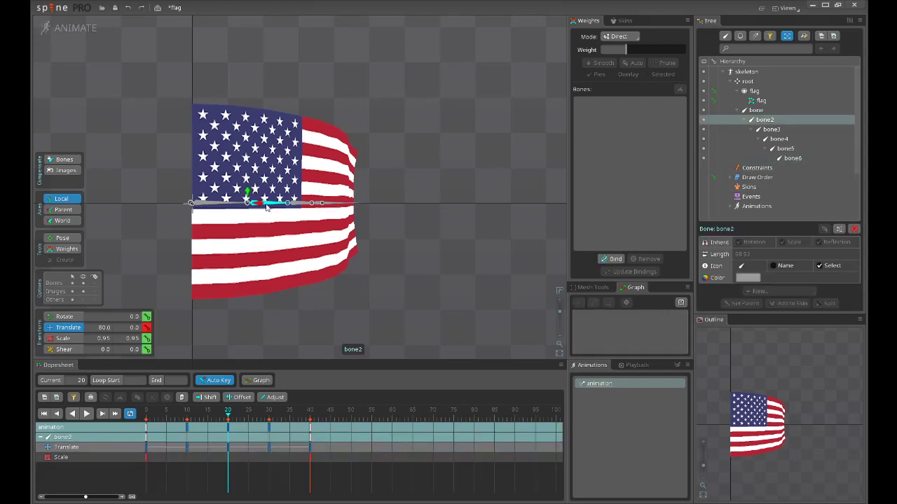
{"action": "left_click", "coordinate": [105, 338]}
{"action": "type", "text": "1"}
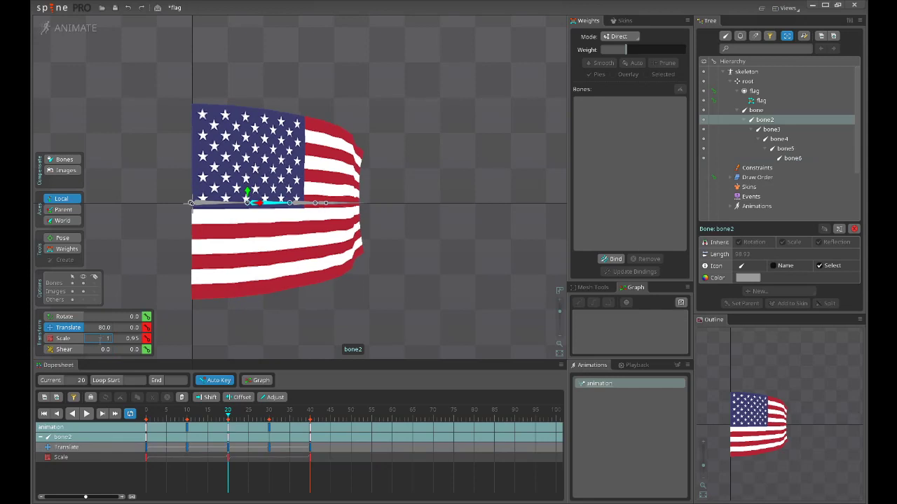
{"action": "type", "text": "0"}
{"action": "key", "text": "BackSpace"}
{"action": "type", "text": ".05"}
{"action": "key", "text": "Tab"}
{"action": "type", "text": "1.05"}
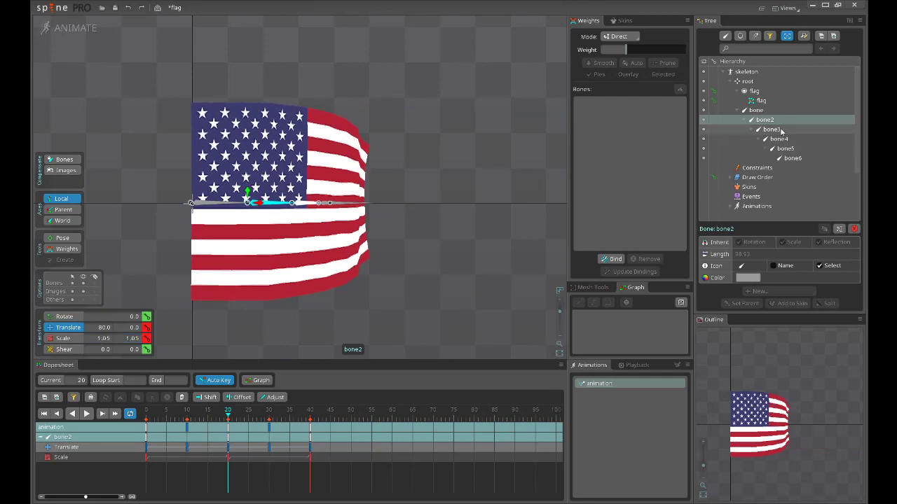
- Set bone3's X and Y scale to 1.1 at frame 20
{"action": "left_click", "coordinate": [290, 202]}
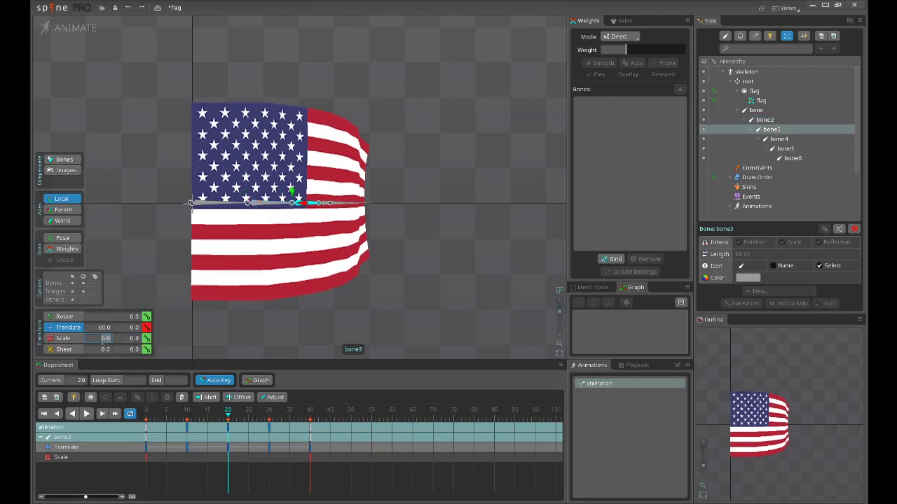
{"action": "type", "text": "1.1"}
{"action": "key", "text": "Tab"}
{"action": "type", "text": "1.1"}
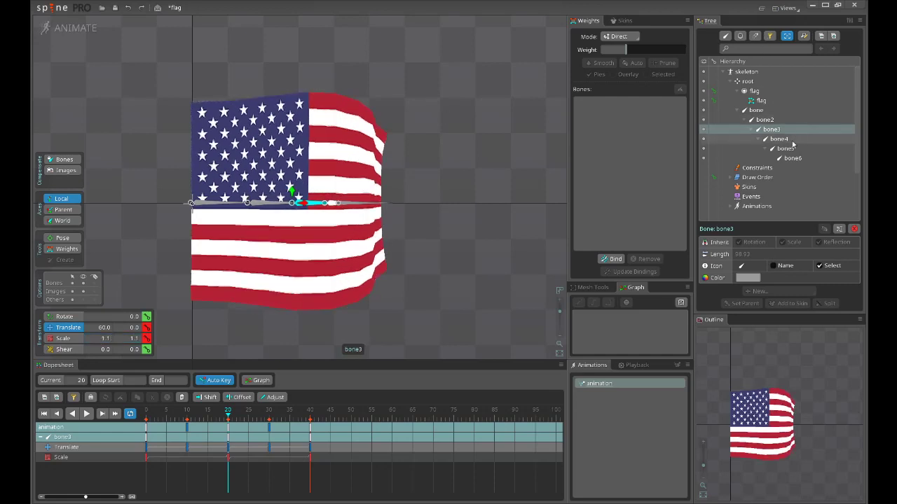
- Set bone4's X and Y scale to 1.15 at frame 20
{"action": "left_click", "coordinate": [322, 202]}
{"action": "left_click", "coordinate": [103, 338]}
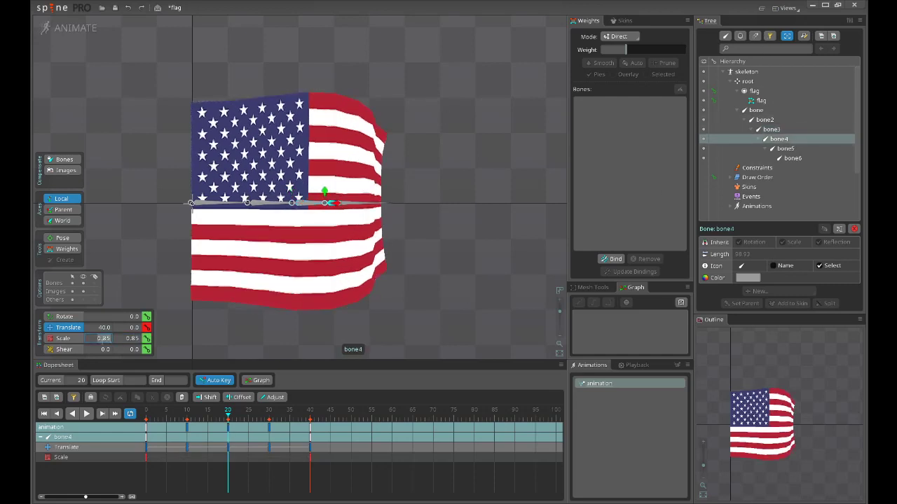
{"action": "type", "text": "1.15"}
{"action": "key", "text": "Tab"}
{"action": "type", "text": "1.15"}
- Set bone5's X and Y scale to 1.2 at frame 20
{"action": "left_click", "coordinate": [784, 148]}
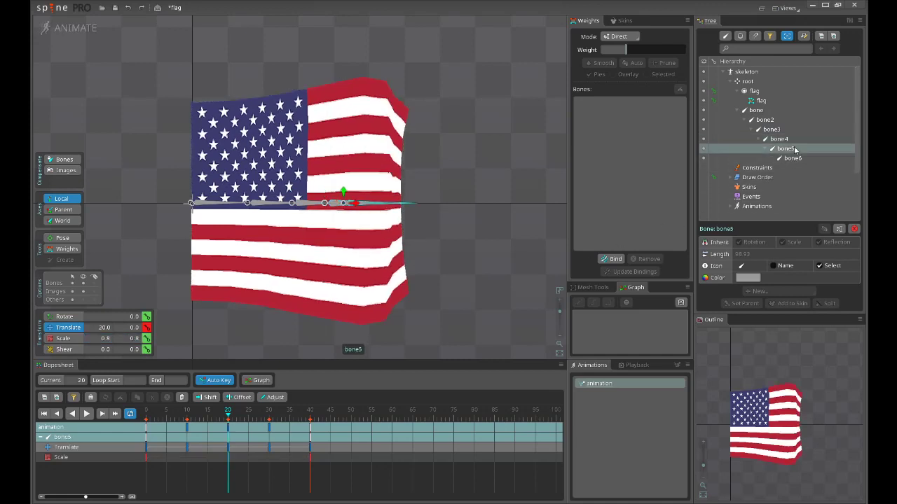
{"action": "left_click", "coordinate": [98, 338]}
{"action": "type", "text": "1.2"}
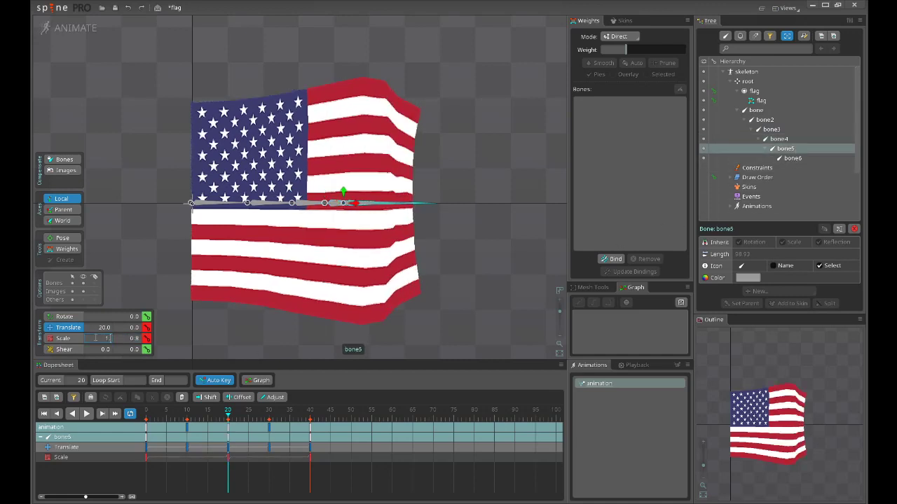
{"action": "key", "text": "Tab"}
{"action": "type", "text": "1.2"}
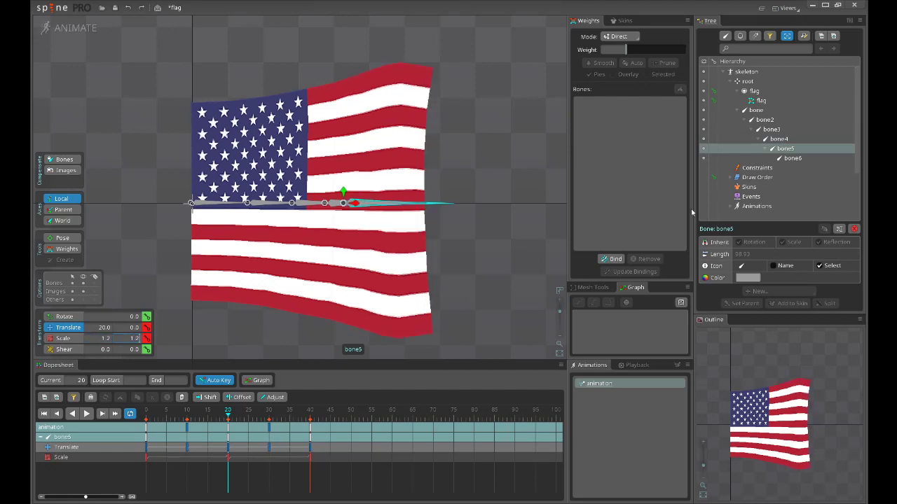
- Set bone6's X and Y scale to 1.25 at frame 20
{"action": "left_click", "coordinate": [791, 158]}
{"action": "left_click", "coordinate": [103, 339]}
{"action": "type", "text": "1"}
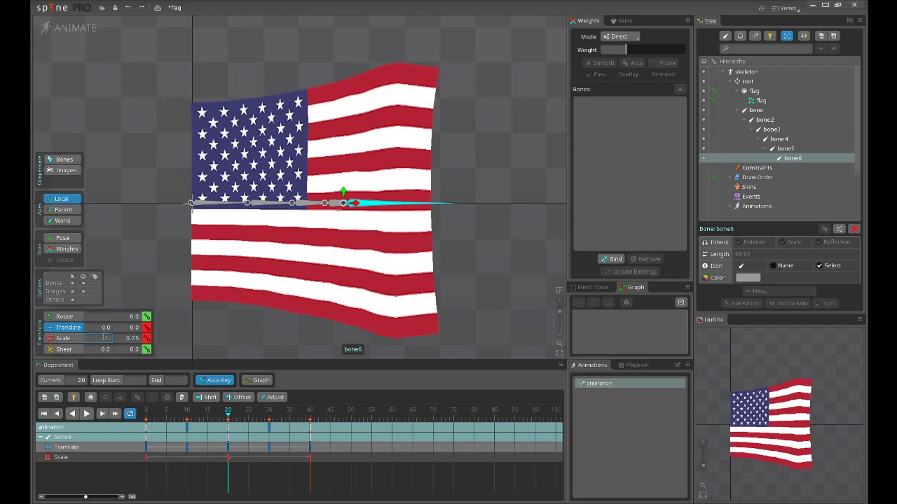
{"action": "type", "text": "25"}
{"action": "key", "text": "Tab"}
{"action": "type", "text": "1"}
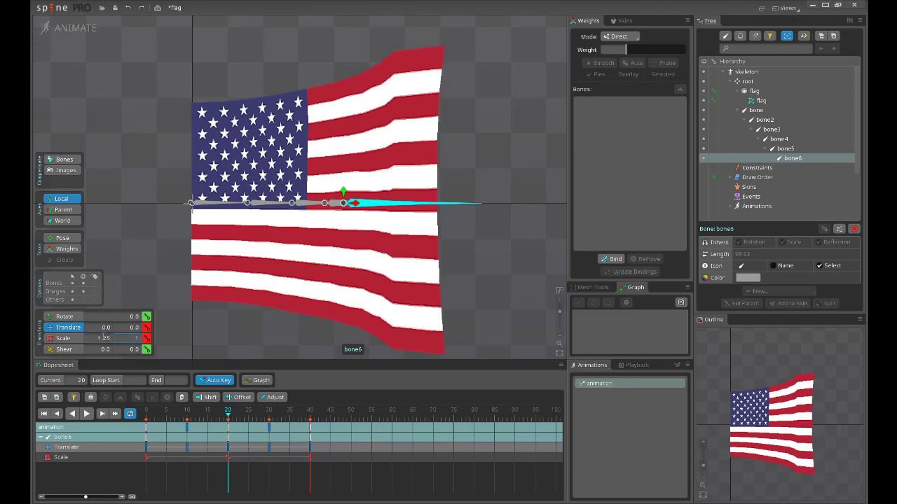
{"action": "type", "text": ".25"}
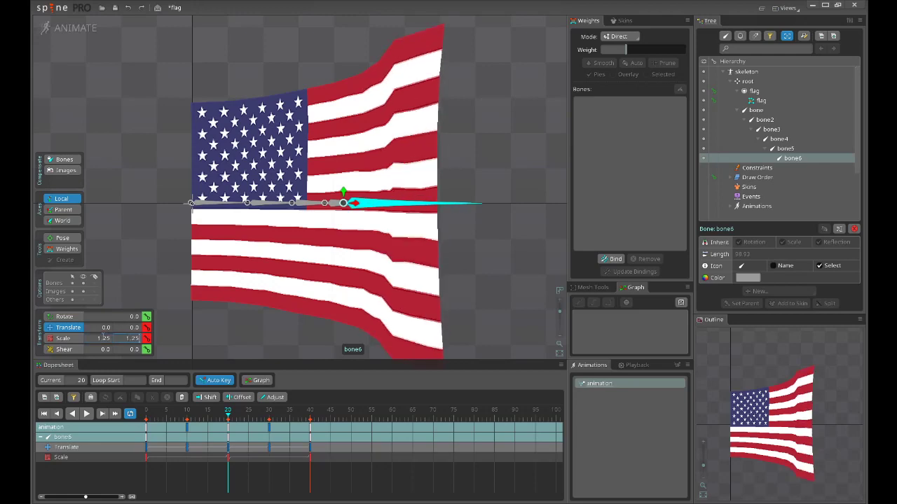
- Scrub from frame 0 and play the animation to check how the flag shrinks and grows over the loop
{"action": "scroll", "coordinate": [434, 265], "scroll_direction": "down", "scroll_amount": 3}
{"action": "left_click_drag", "start_coordinate": [318, 221], "coordinate": [345, 276]}
{"action": "scroll", "coordinate": [423, 280], "scroll_direction": "up", "scroll_amount": 2}
{"action": "left_click_drag", "start_coordinate": [441, 276], "coordinate": [449, 254]}
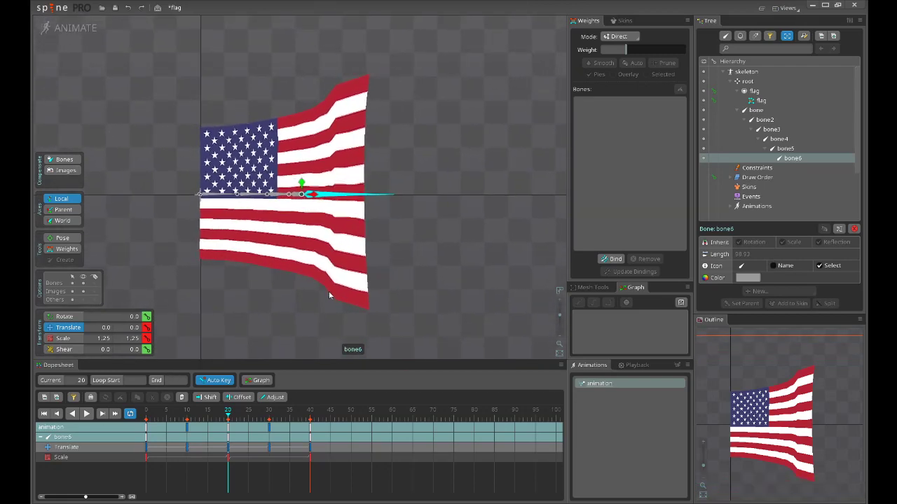
{"action": "left_click", "coordinate": [146, 417]}
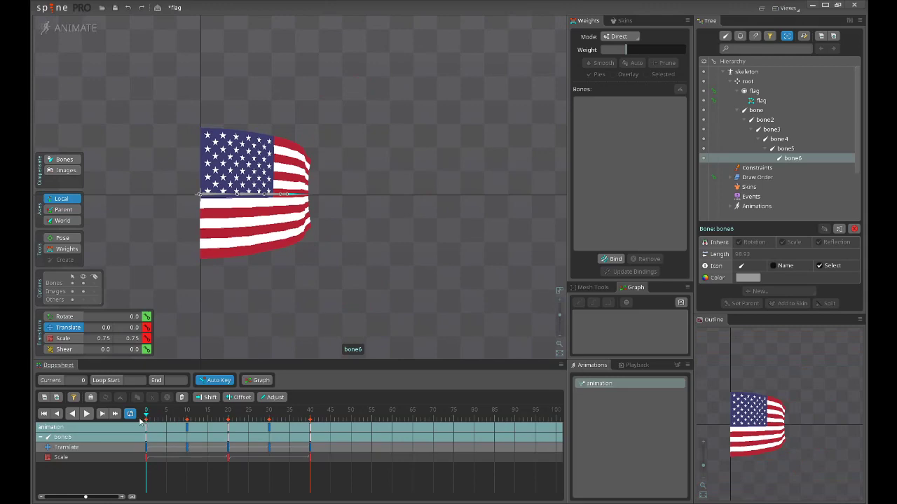
{"action": "left_click_drag", "start_coordinate": [142, 420], "coordinate": [188, 421]}
{"action": "key", "text": "space"}
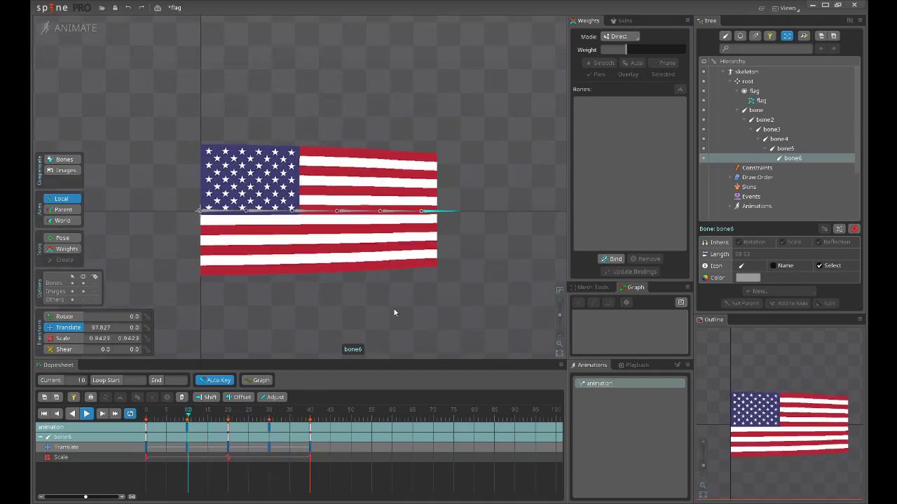
{"action": "key", "text": "space"}
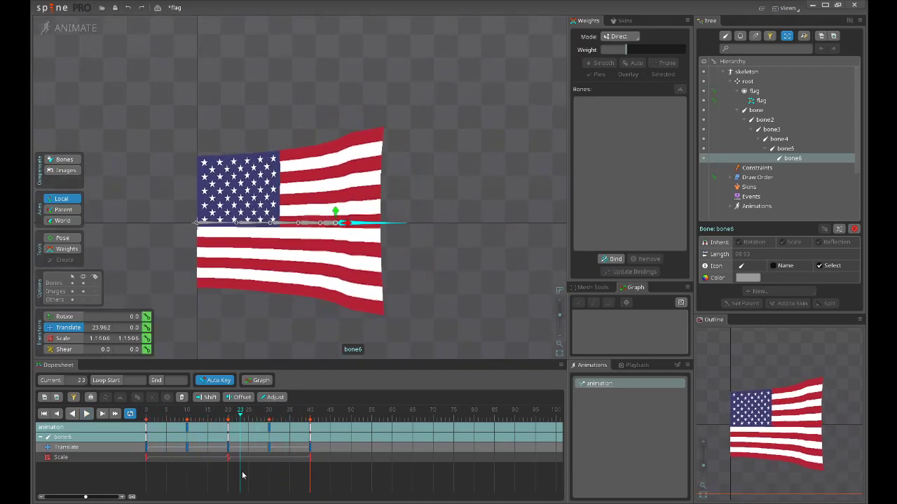
- At frame 20, select the flag mesh's vertices along the free edge and increase their bone6 weight
{"action": "left_click", "coordinate": [227, 418]}
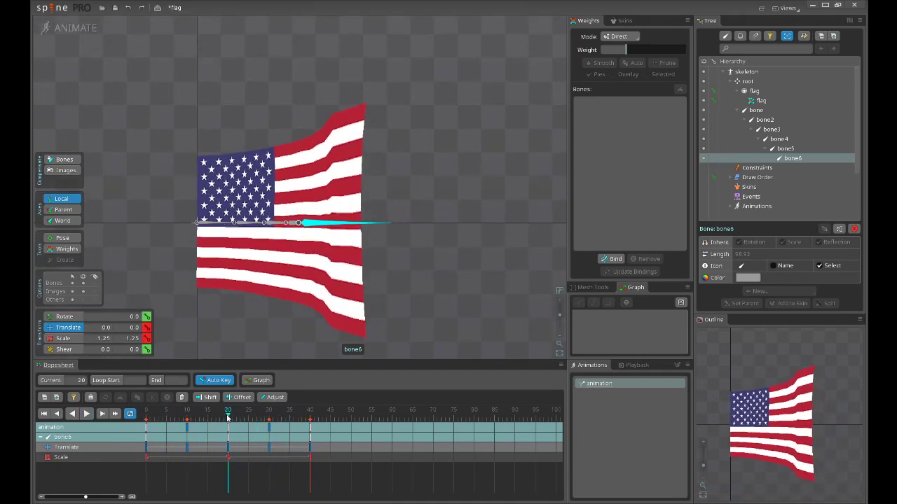
{"action": "left_click", "coordinate": [328, 312]}
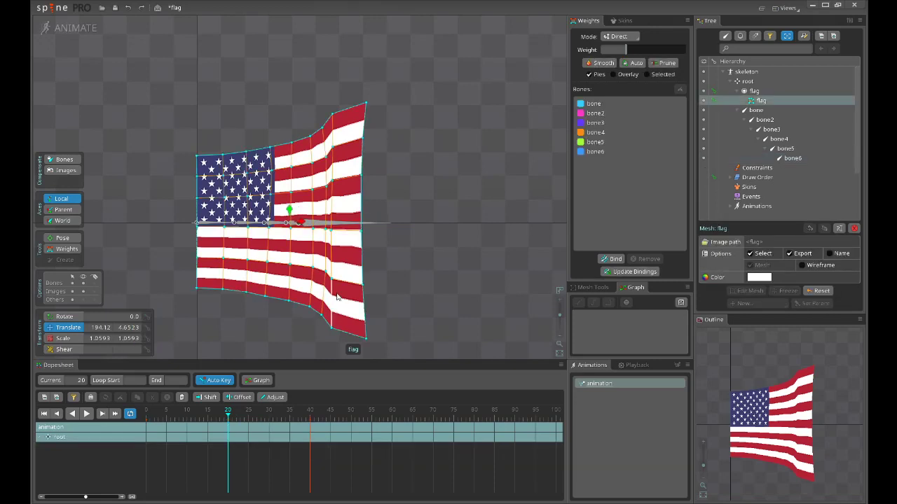
{"action": "left_click", "coordinate": [331, 328]}
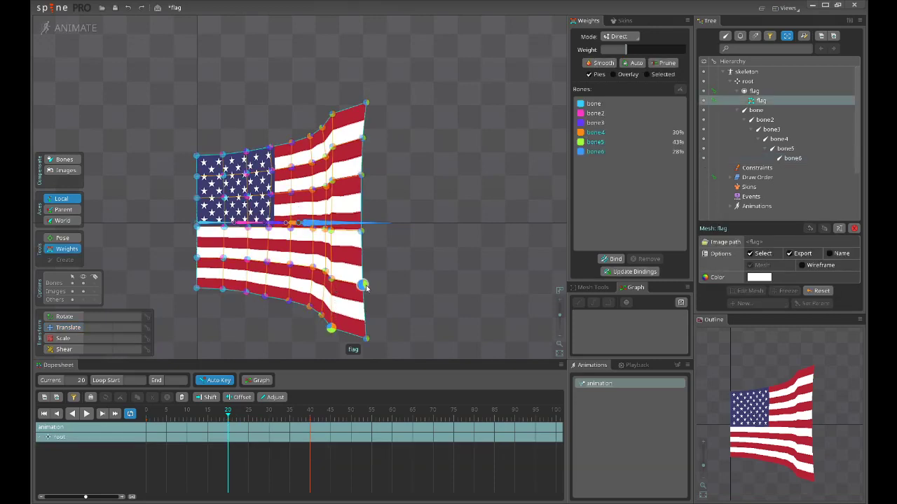
{"action": "left_click_drag", "start_coordinate": [351, 86], "coordinate": [386, 380]}
{"action": "left_click_drag", "start_coordinate": [416, 296], "coordinate": [444, 261]}
{"action": "left_click", "coordinate": [607, 151]}
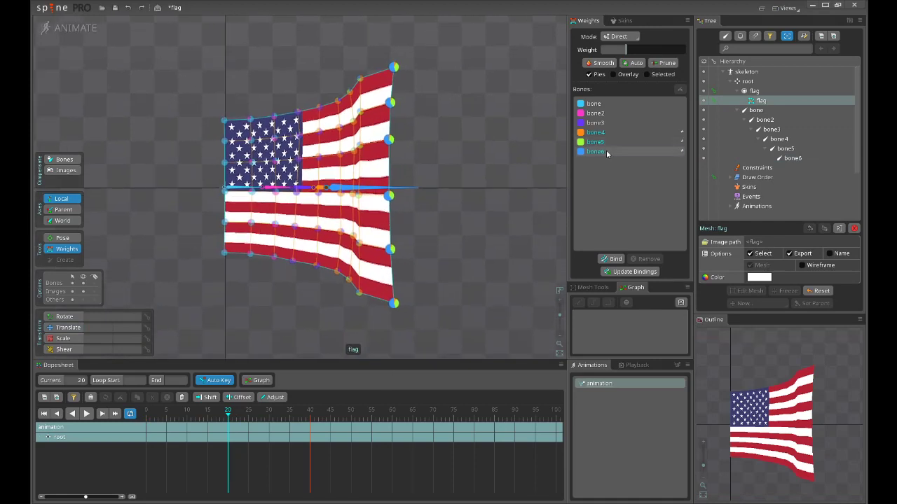
{"action": "left_click_drag", "start_coordinate": [463, 232], "coordinate": [457, 216]}
- Deselect the mesh, play the animation to check the reweighted edge, and save the project
{"action": "key", "text": "d"}
{"action": "key", "text": "space"}
{"action": "left_click", "coordinate": [470, 220]}
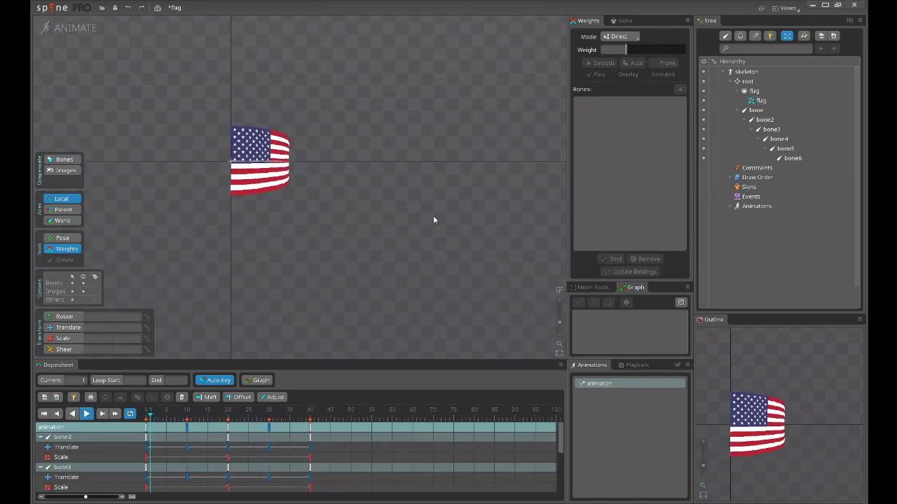
{"action": "scroll", "coordinate": [391, 273], "scroll_direction": "up", "scroll_amount": 1}
{"action": "left_click_drag", "start_coordinate": [392, 273], "coordinate": [440, 274]}
{"action": "key", "text": "space"}
{"action": "key", "text": "ctrl+s"}
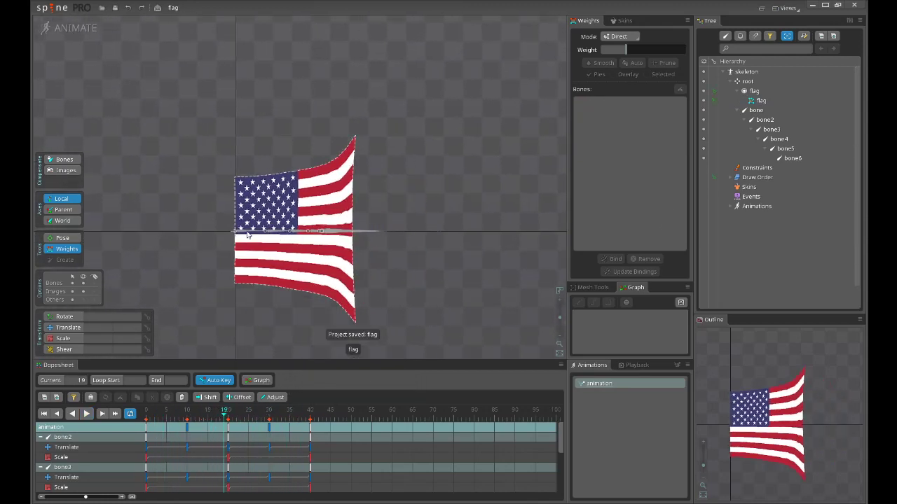
- Offset all of bone2's translate and scale keys by 4 frames within the loop
{"action": "left_click", "coordinate": [248, 236]}
{"action": "key", "text": "Escape"}
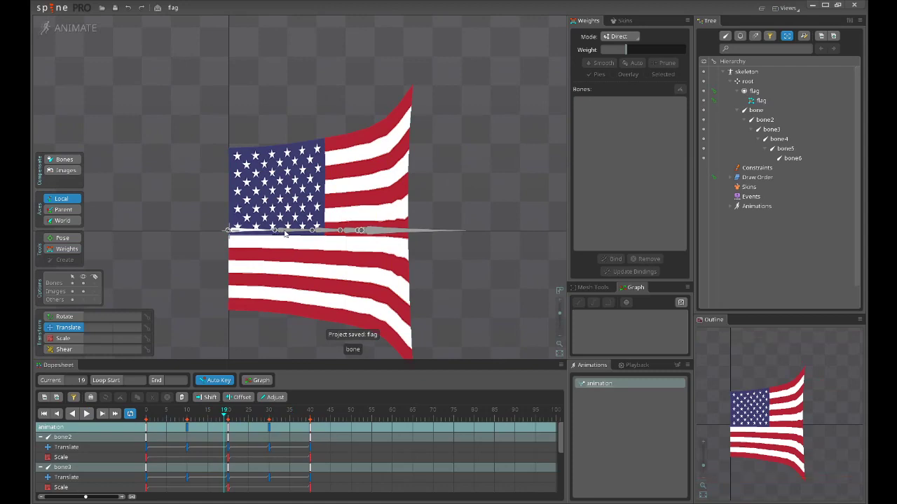
{"action": "left_click", "coordinate": [288, 232]}
{"action": "left_click_drag", "start_coordinate": [343, 472], "coordinate": [113, 396]}
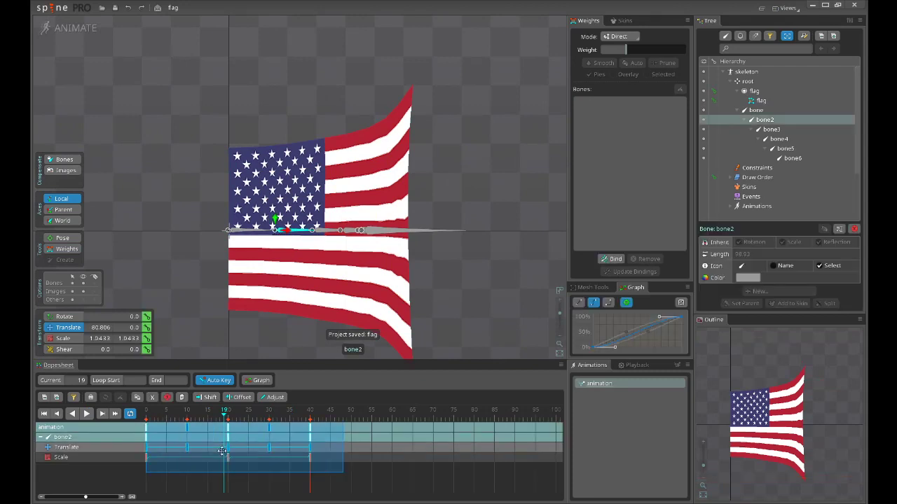
{"action": "left_click_drag", "start_coordinate": [192, 439], "coordinate": [207, 439]}
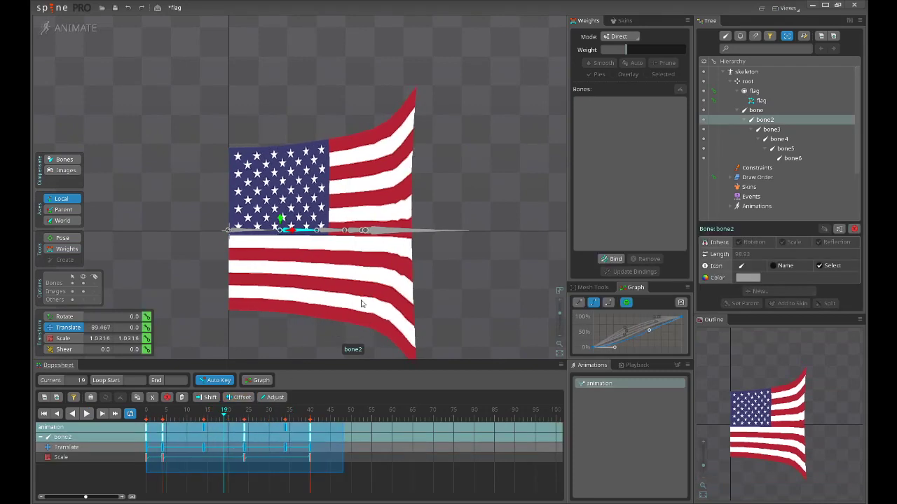
{"action": "left_click_drag", "start_coordinate": [361, 310], "coordinate": [330, 262]}
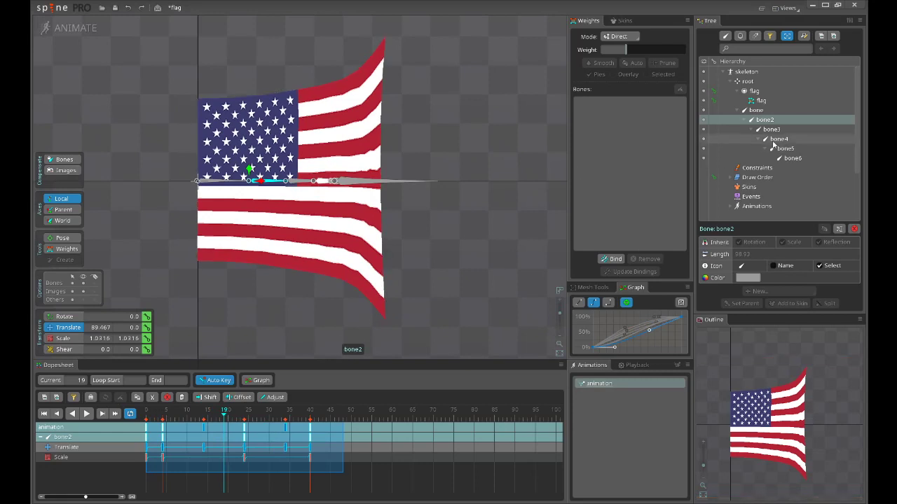
- Offset all of bone3's translate and scale keys by 8 frames within the loop
{"action": "left_click", "coordinate": [291, 182]}
{"action": "left_click_drag", "start_coordinate": [199, 421], "coordinate": [233, 423]}
{"action": "left_click_drag", "start_coordinate": [446, 474], "coordinate": [128, 396]}
{"action": "left_click_drag", "start_coordinate": [218, 434], "coordinate": [251, 435]}
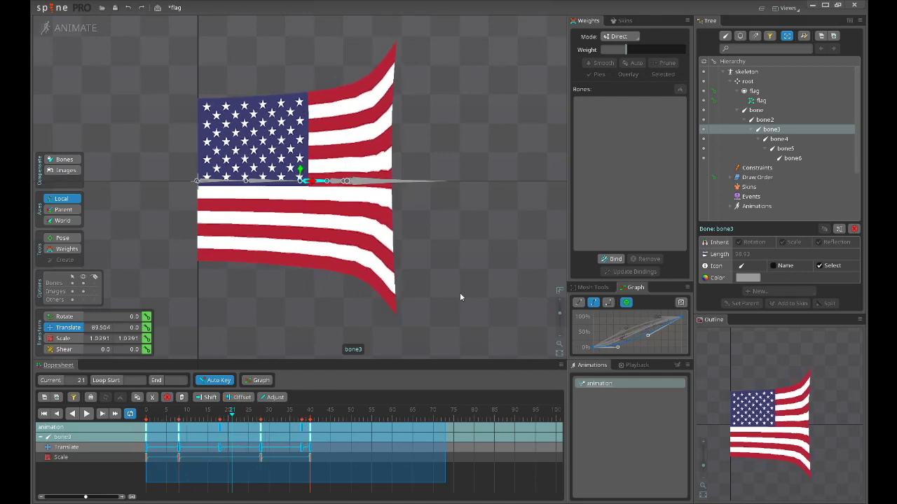
- Offset all of bone4's translate and scale keys by 12 frames within the loop
{"action": "left_click", "coordinate": [779, 138]}
{"action": "left_click_drag", "start_coordinate": [368, 473], "coordinate": [142, 418]}
{"action": "left_click_drag", "start_coordinate": [211, 434], "coordinate": [256, 434]}
- Offset all of bone5's keys by 16 frames and all of bone6's keys by 20 frames within the loop
{"action": "left_click", "coordinate": [810, 149]}
{"action": "left_click_drag", "start_coordinate": [355, 484], "coordinate": [119, 408]}
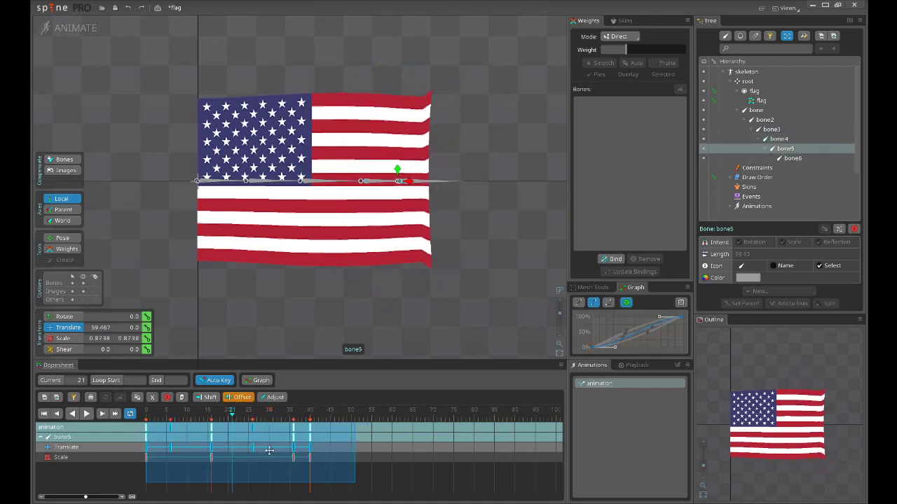
{"action": "left_click", "coordinate": [786, 159]}
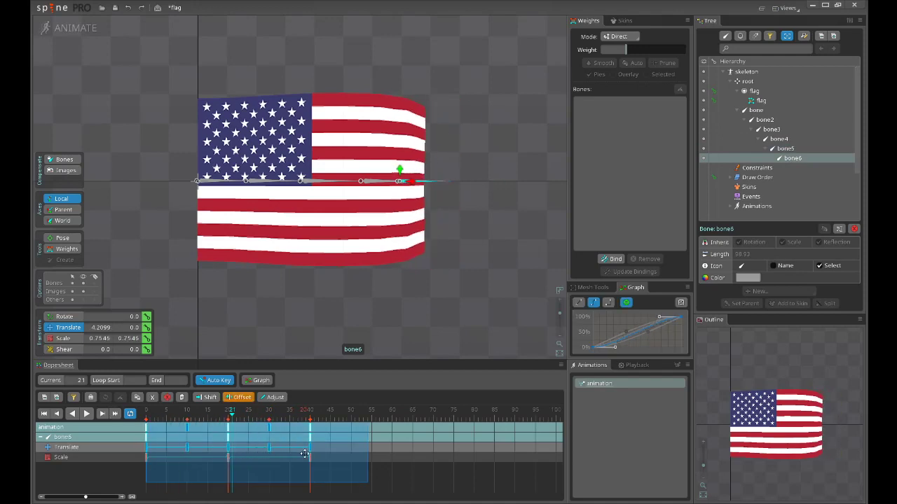
- Deselect the bones and play the loop to check how the offset keys make the wave travel along the flag
{"action": "scroll", "coordinate": [420, 259], "scroll_direction": "down", "scroll_amount": 3}
{"action": "key", "text": "d"}
{"action": "left_click_drag", "start_coordinate": [473, 319], "coordinate": [439, 287]}
{"action": "key", "text": "space"}
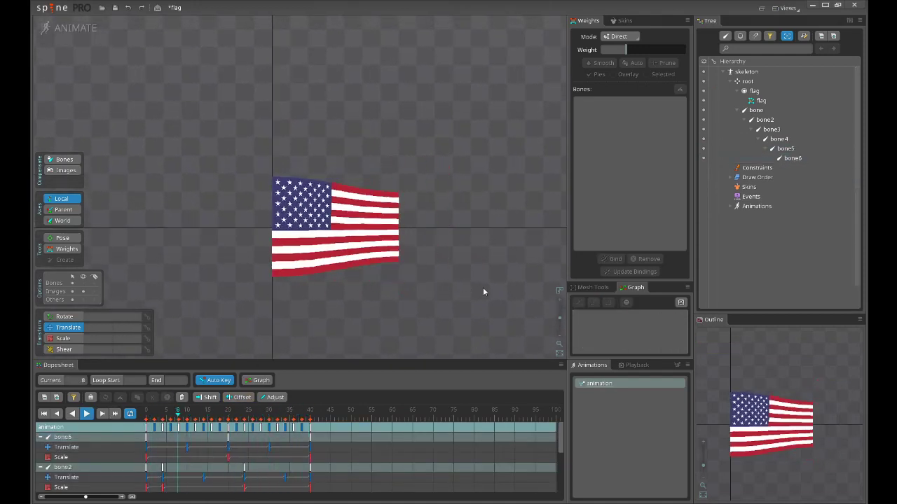
{"action": "scroll", "coordinate": [484, 284], "scroll_direction": "up", "scroll_amount": 2}
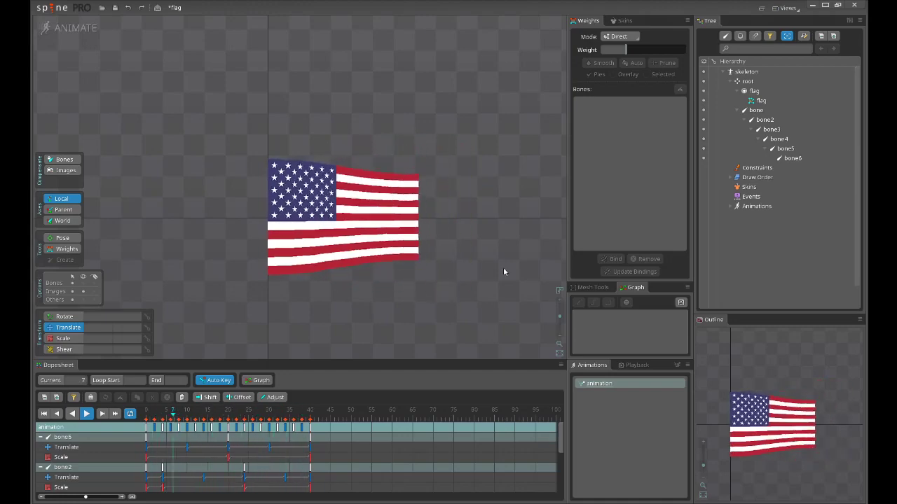
{"action": "scroll", "coordinate": [426, 181], "scroll_direction": "up", "scroll_amount": 2}
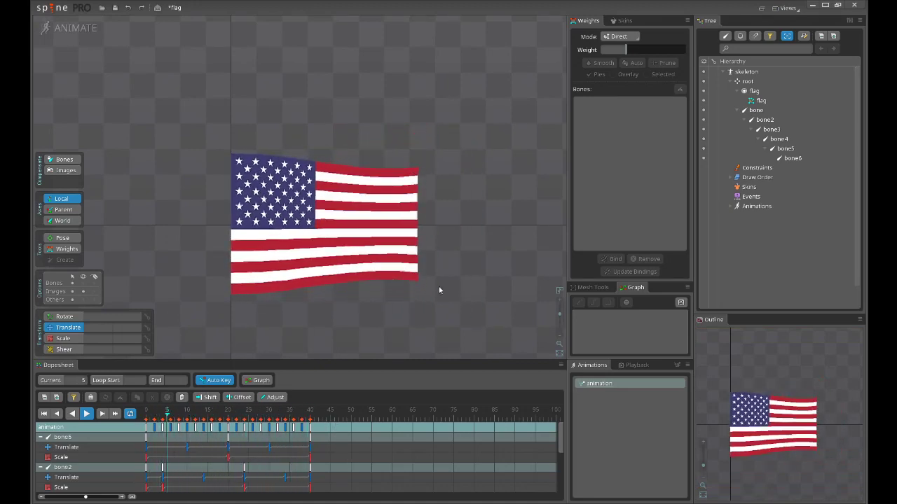
{"action": "left_click_drag", "start_coordinate": [440, 287], "coordinate": [411, 266]}
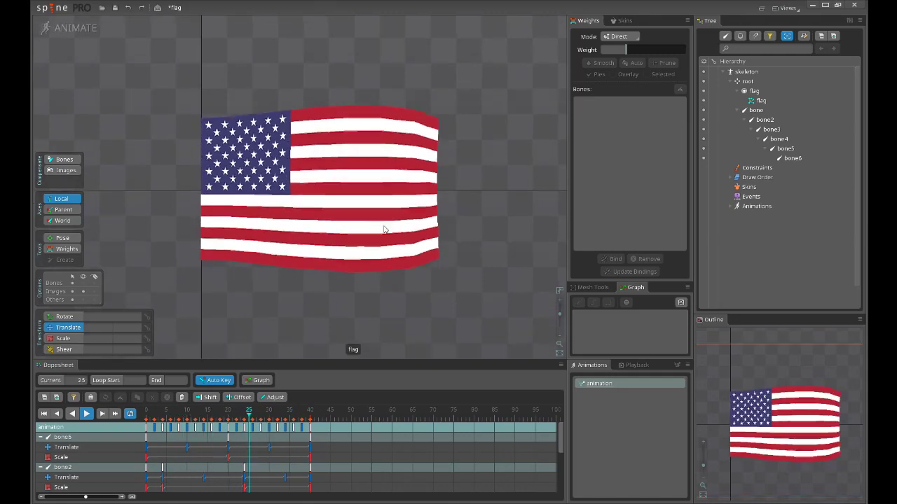
- Stop playback, select the flag mesh and scrub to frame 28 to examine how its vertices deform
{"action": "left_click", "coordinate": [207, 190]}
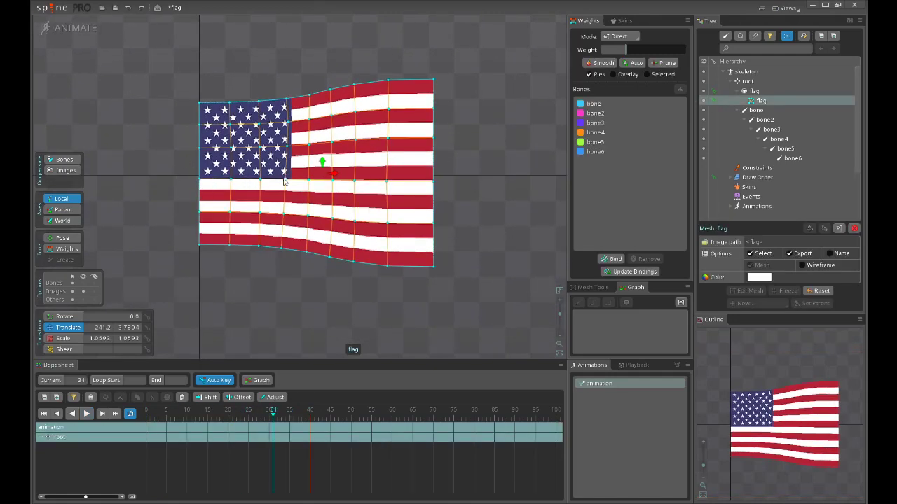
{"action": "scroll", "coordinate": [285, 180], "scroll_direction": "up", "scroll_amount": 2}
{"action": "scroll", "coordinate": [302, 188], "scroll_direction": "down", "scroll_amount": 2}
{"action": "left_click_drag", "start_coordinate": [302, 189], "coordinate": [326, 213]}
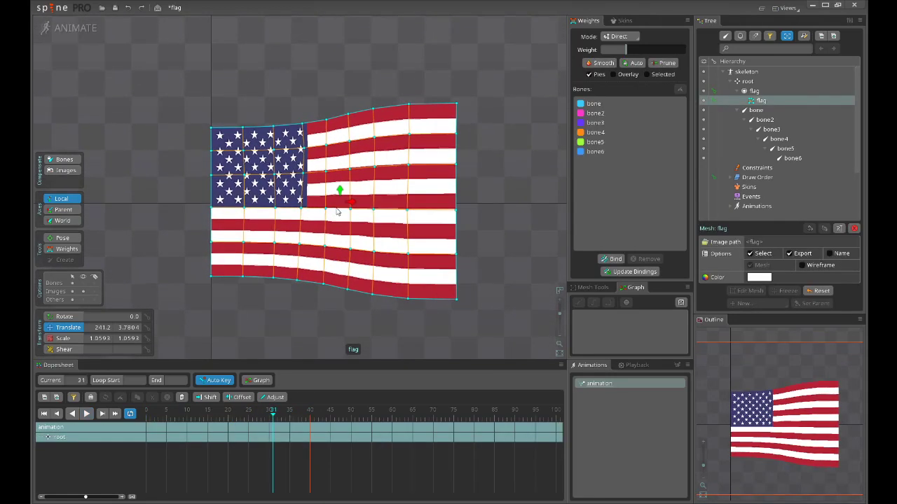
{"action": "left_click_drag", "start_coordinate": [499, 221], "coordinate": [474, 216]}
{"action": "mouse_move", "coordinate": [271, 414]}
{"action": "left_mouse_down"}
{"action": "mouse_move", "coordinate": [253, 410]}
{"action": "mouse_move", "coordinate": [308, 414]}
{"action": "mouse_move", "coordinate": [260, 414]}
{"action": "left_mouse_up"}
{"action": "left_click_drag", "start_coordinate": [307, 74], "coordinate": [404, 342]}
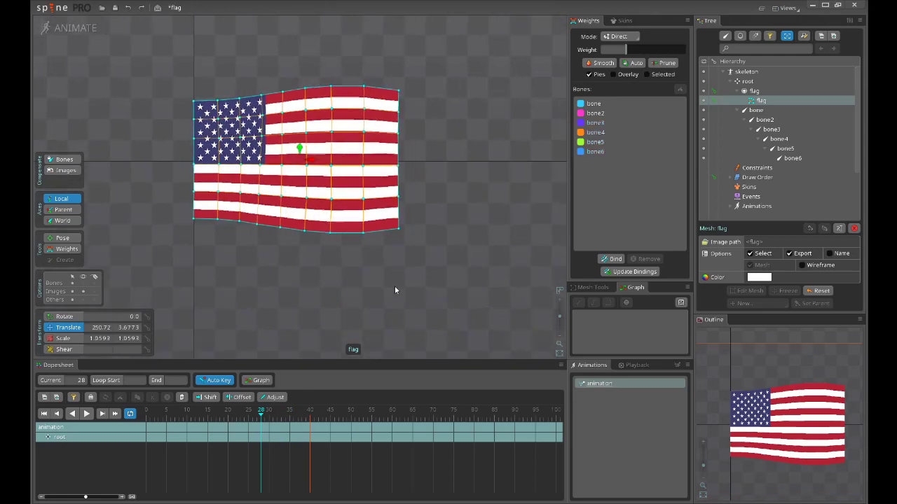
- Deselect the mesh and replay the looping animation, examining the whole flag's waving motion up close
{"action": "left_click", "coordinate": [396, 288]}
{"action": "left_click_drag", "start_coordinate": [413, 310], "coordinate": [414, 322]}
{"action": "key", "text": "d"}
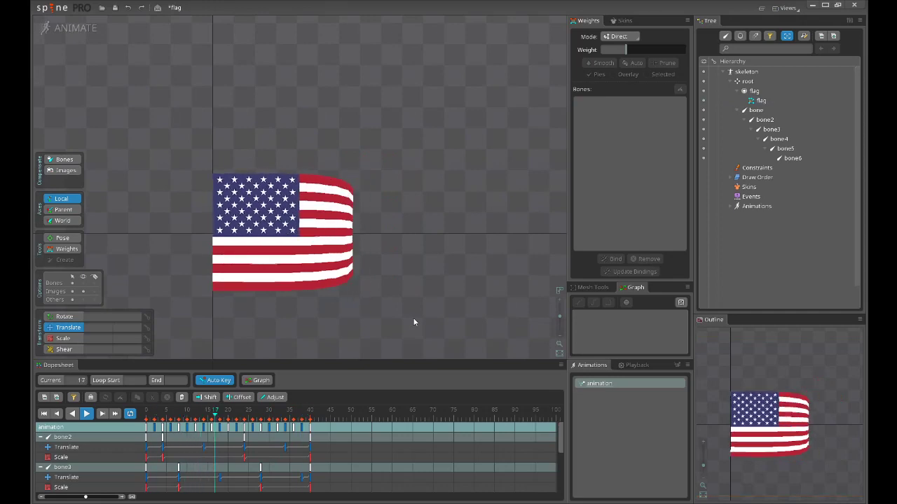
{"action": "left_click_drag", "start_coordinate": [413, 301], "coordinate": [439, 290]}
{"action": "scroll", "coordinate": [384, 300], "scroll_direction": "up", "scroll_amount": 2}
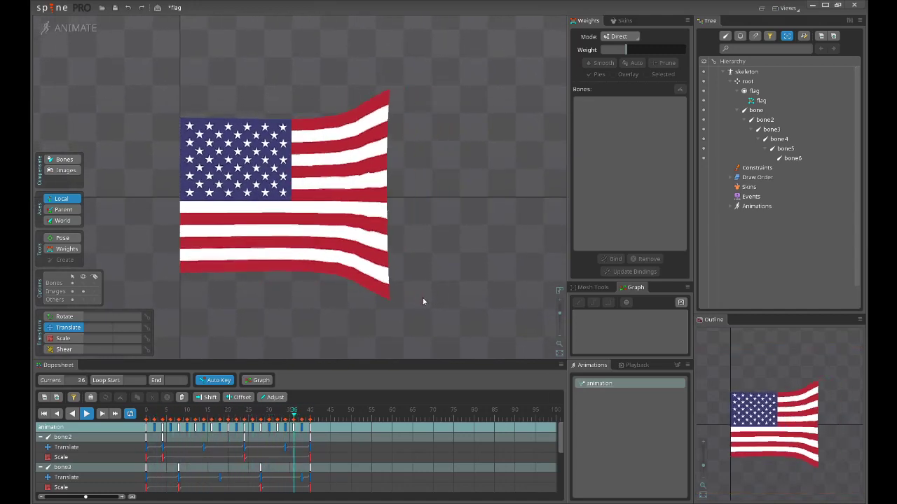
{"action": "left_click_drag", "start_coordinate": [429, 299], "coordinate": [458, 313]}
{"action": "mouse_move", "coordinate": [323, 317]}
{"action": "left_mouse_down"}
{"action": "mouse_move", "coordinate": [240, 301]}
{"action": "mouse_move", "coordinate": [330, 311]}
{"action": "left_mouse_up"}
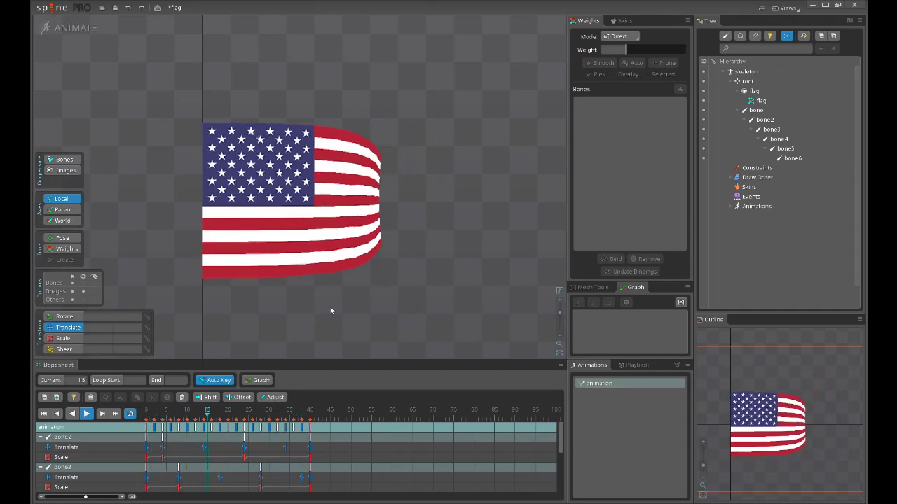
{"action": "left_click_drag", "start_coordinate": [330, 307], "coordinate": [356, 306]}
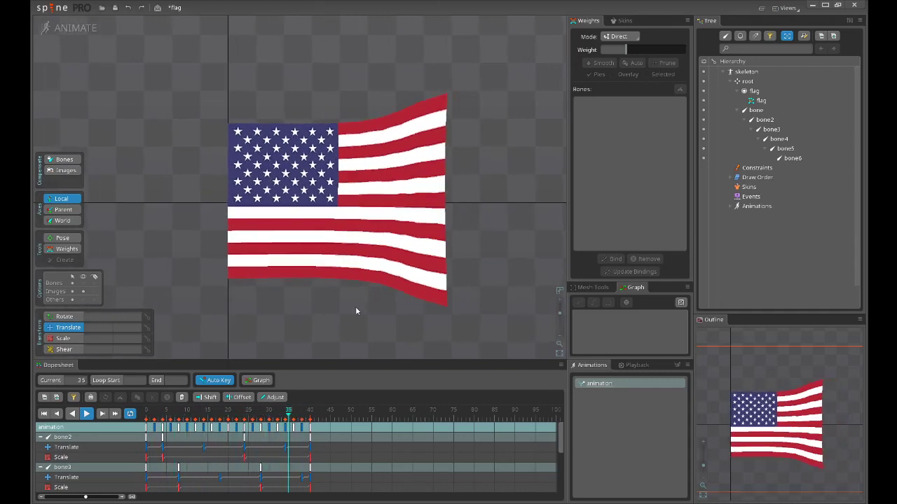